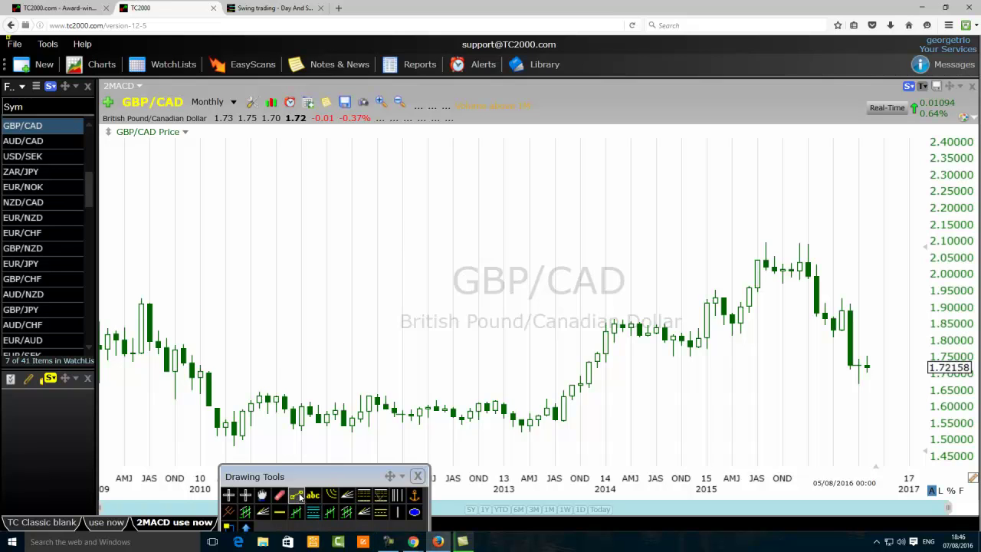
Step: Draw an inverted V from two trend lines peaking near 2.09 in late 2012, crossed by a near-horizontal trend line at about 2.01
{"action": "left_click_drag", "start_coordinate": [276, 353], "coordinate": [393, 292]}
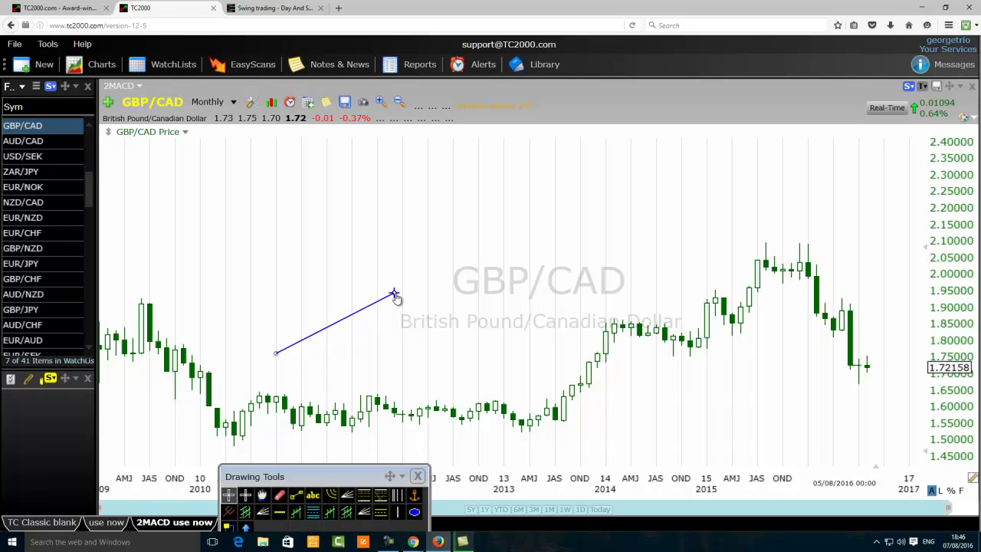
{"action": "left_click_drag", "start_coordinate": [394, 292], "coordinate": [469, 242]}
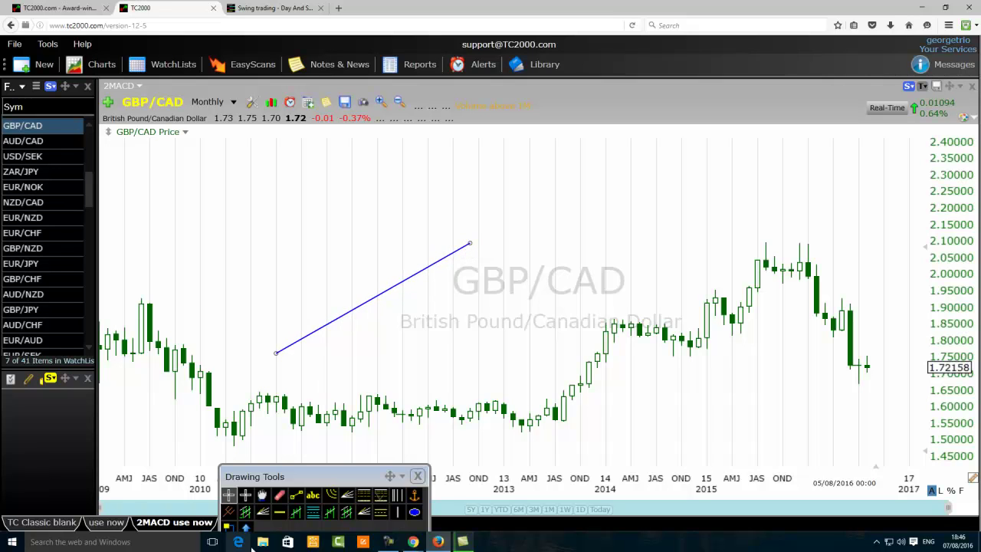
{"action": "left_click", "coordinate": [296, 495]}
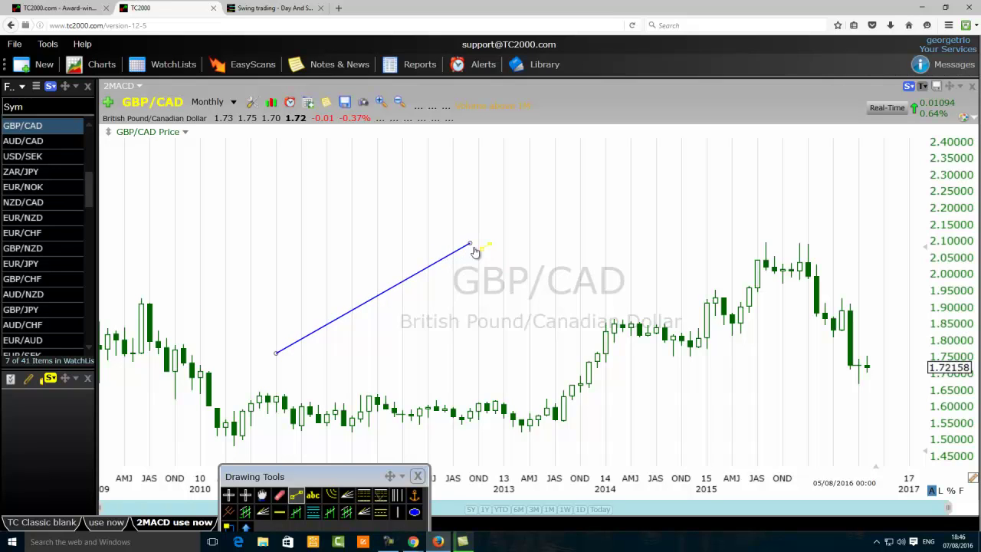
{"action": "left_click_drag", "start_coordinate": [470, 243], "coordinate": [537, 382]}
{"action": "left_click_drag", "start_coordinate": [335, 270], "coordinate": [554, 271]}
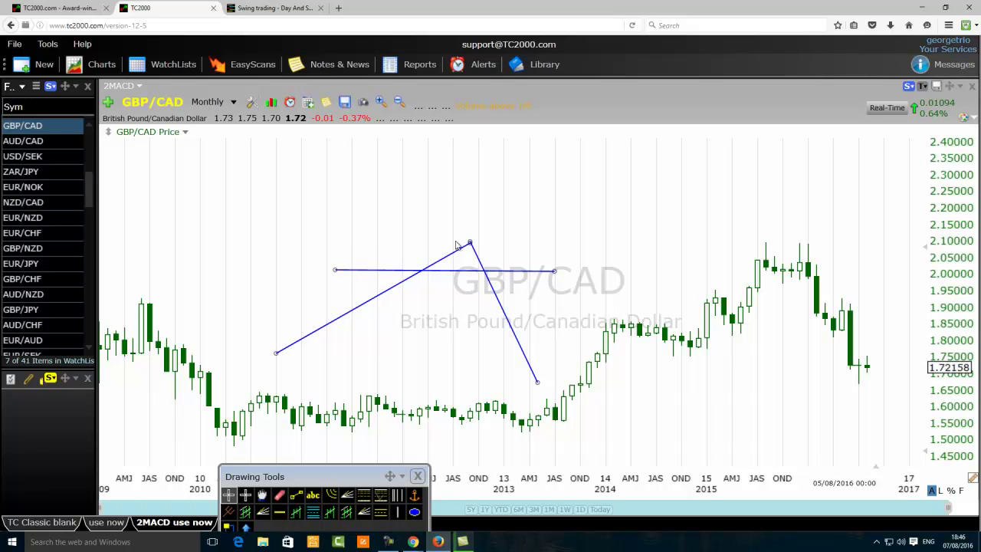
{"action": "mouse_move", "coordinate": [485, 276]}
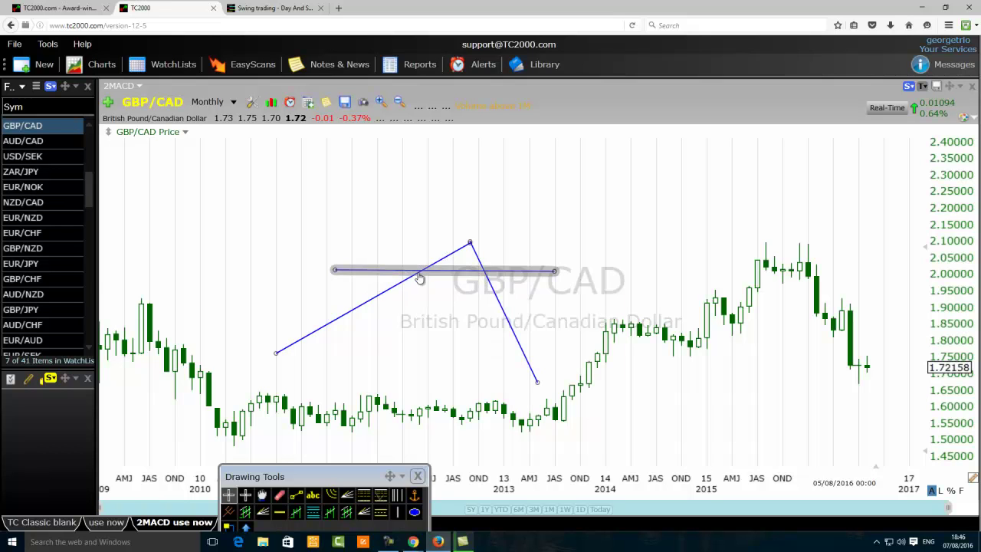
{"action": "mouse_move", "coordinate": [424, 274]}
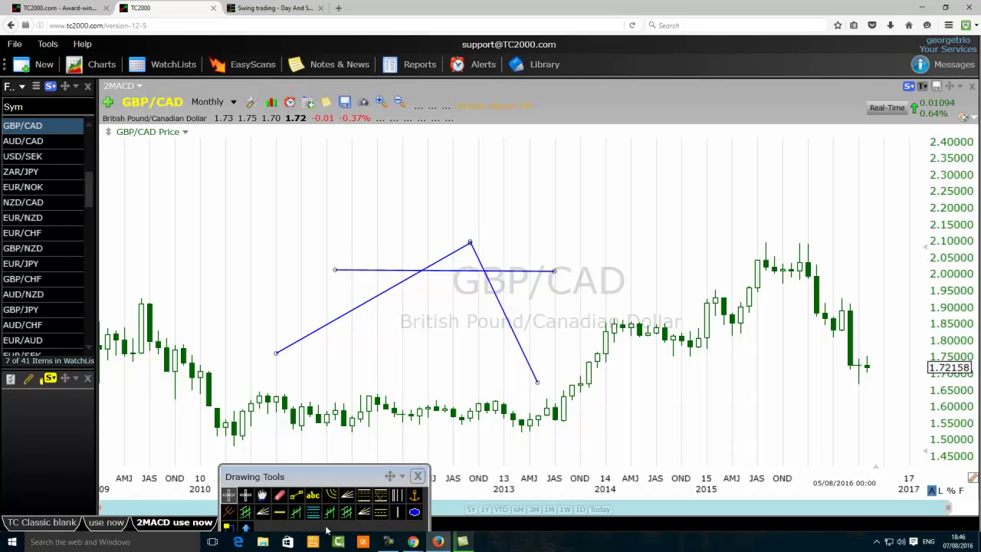
Step: Draw a horizontal trend line at about 2.10 above the 2014–2016 candles, crossed by two trend lines forming a V down to about 2.00
{"action": "left_click", "coordinate": [297, 496]}
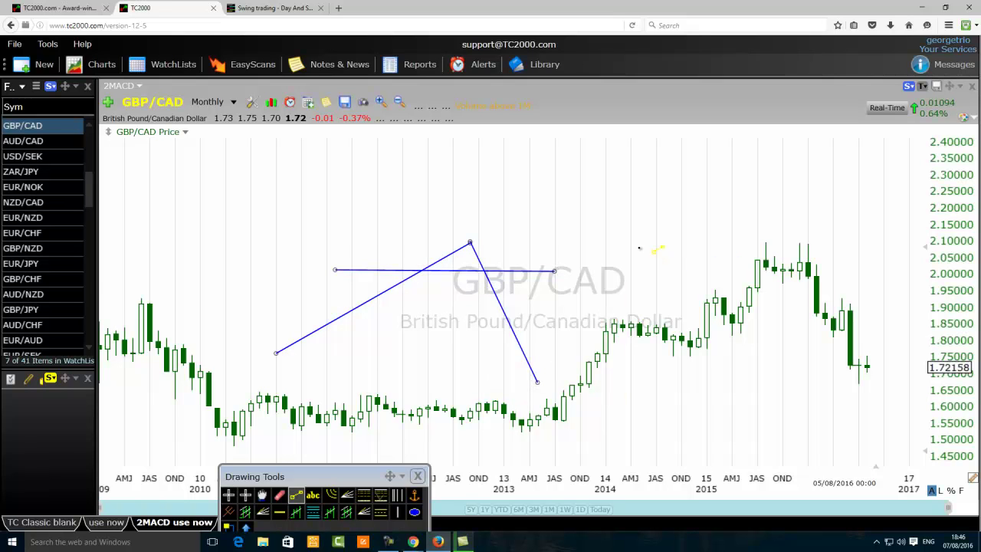
{"action": "left_click_drag", "start_coordinate": [596, 239], "coordinate": [874, 238]}
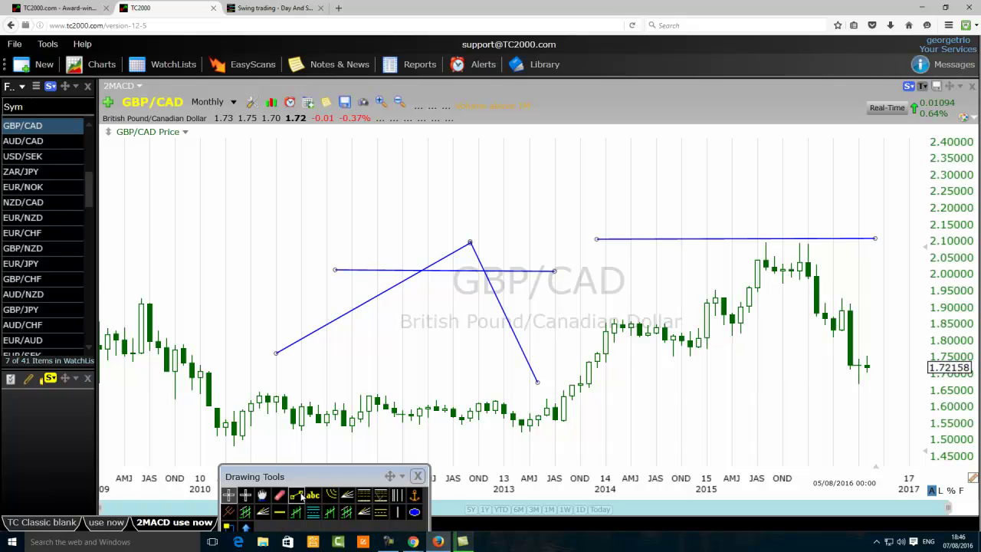
{"action": "left_click_drag", "start_coordinate": [622, 175], "coordinate": [697, 274]}
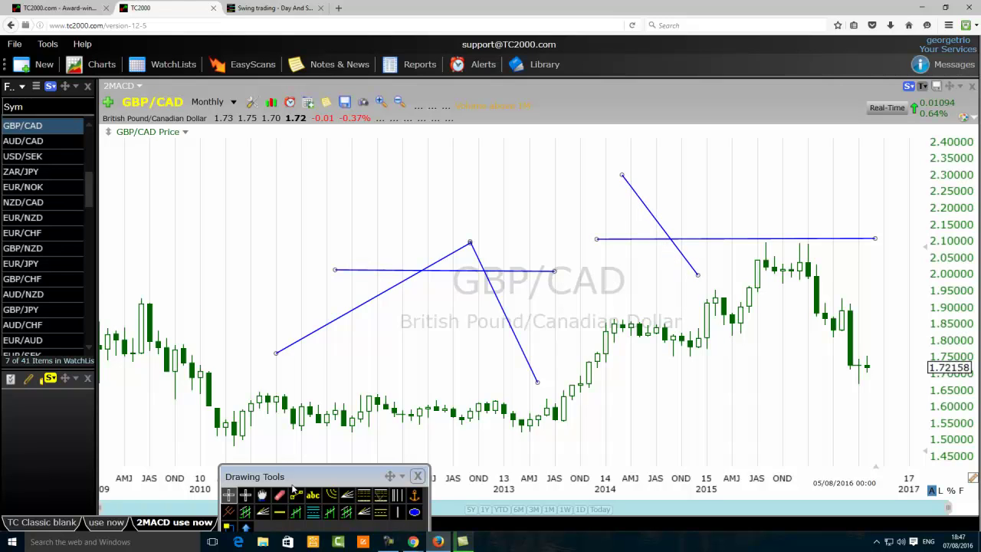
{"action": "left_click_drag", "start_coordinate": [697, 273], "coordinate": [790, 180]}
{"action": "mouse_move", "coordinate": [732, 242]}
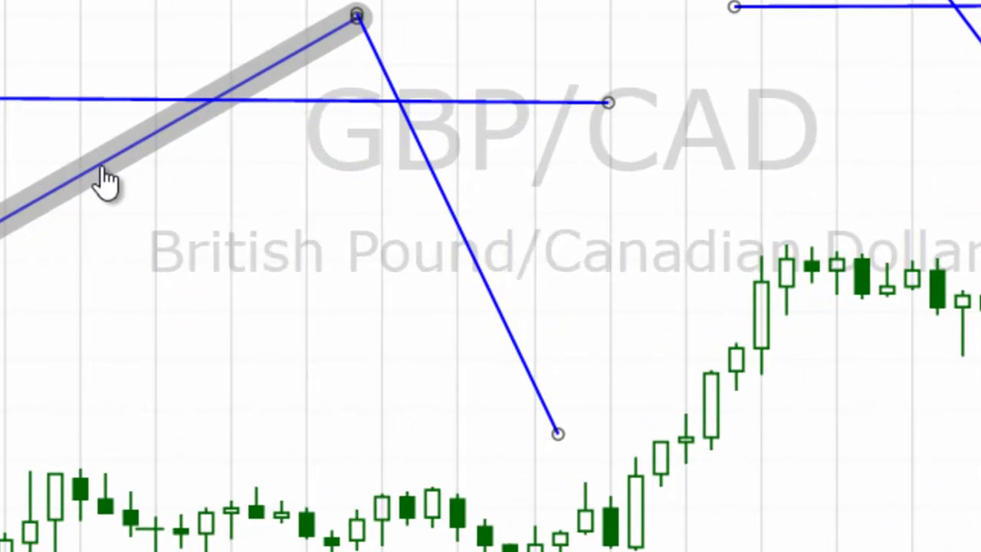
Step: Delete the three trend lines of the inverted V pattern over 2010–2013
{"action": "right_click", "coordinate": [384, 293]}
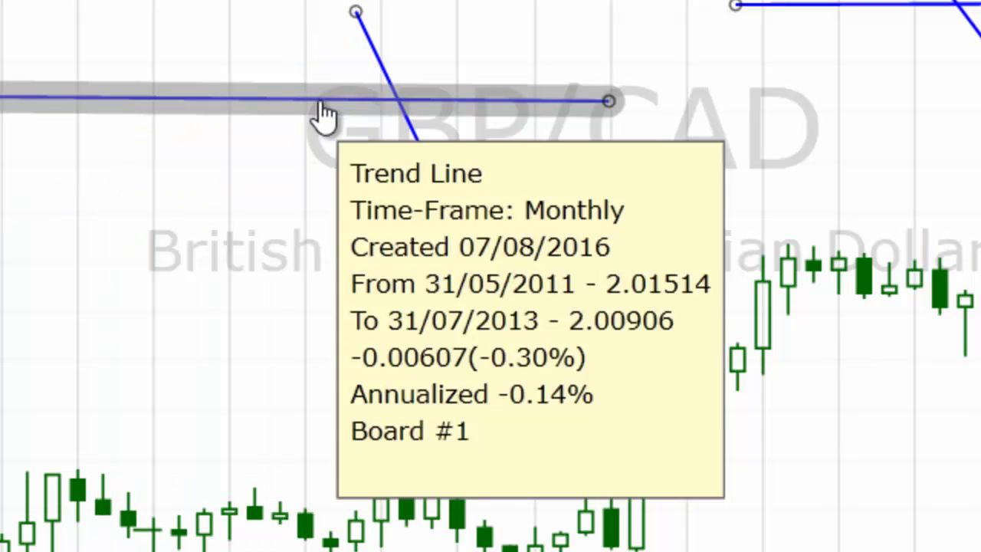
{"action": "right_click", "coordinate": [319, 101]}
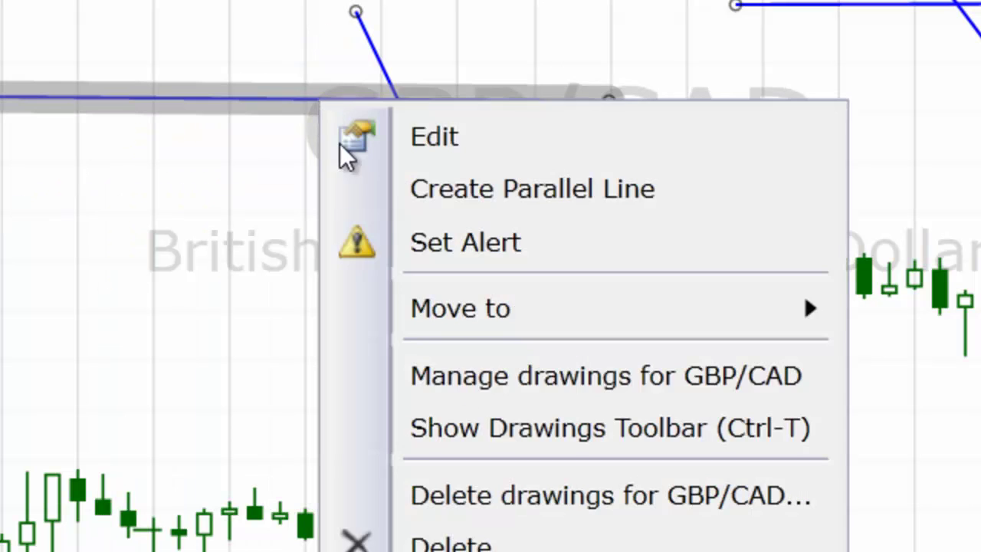
{"action": "left_click", "coordinate": [452, 542]}
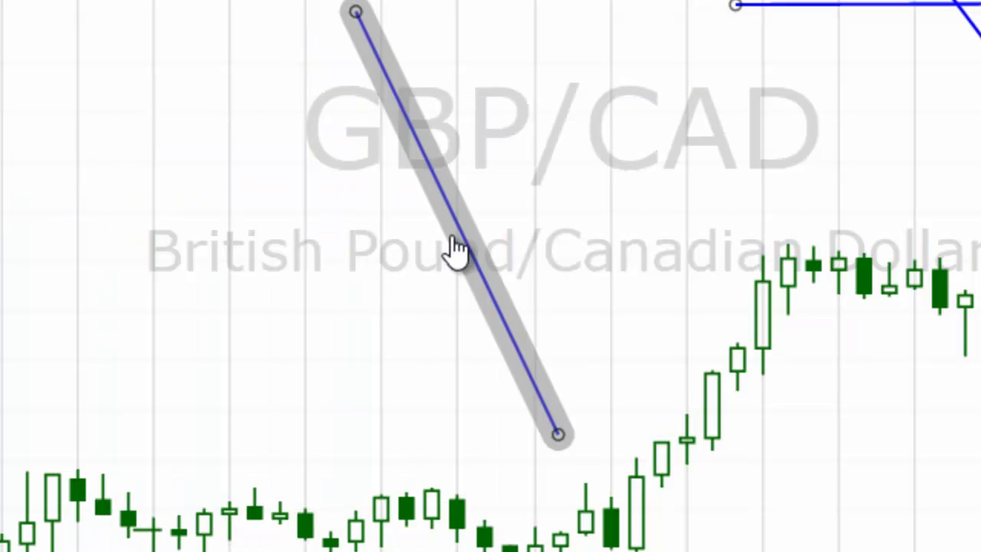
{"action": "right_click", "coordinate": [467, 248]}
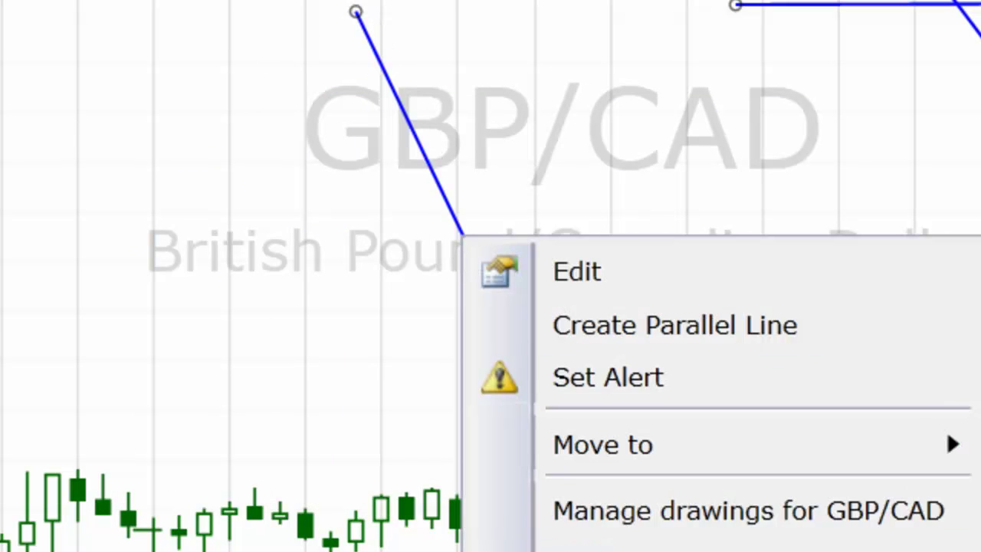
{"action": "left_click", "coordinate": [559, 517]}
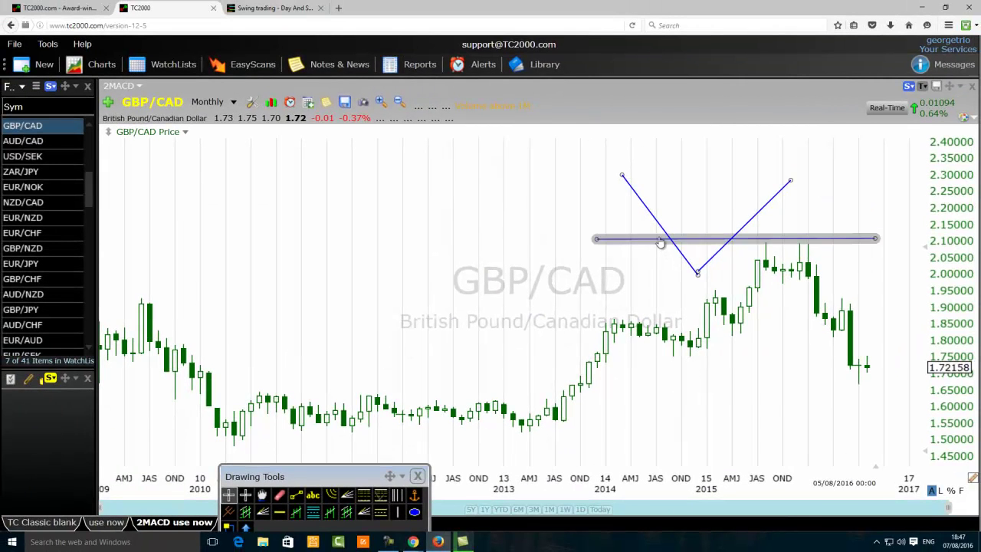
Step: Delete the three trend lines of the V pattern above the 2014–2016 candles
{"action": "right_click", "coordinate": [708, 196]}
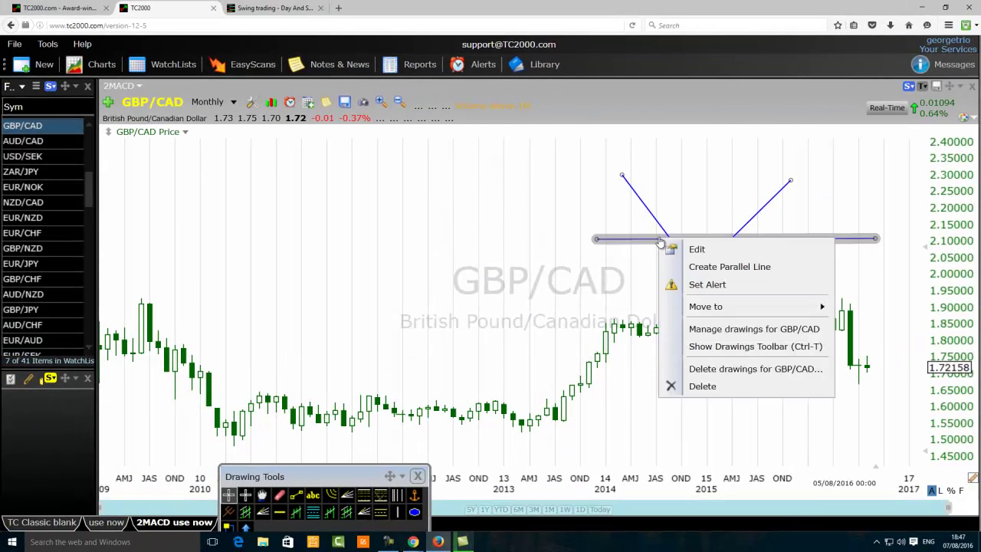
{"action": "left_click", "coordinate": [703, 387]}
{"action": "right_click", "coordinate": [738, 233]}
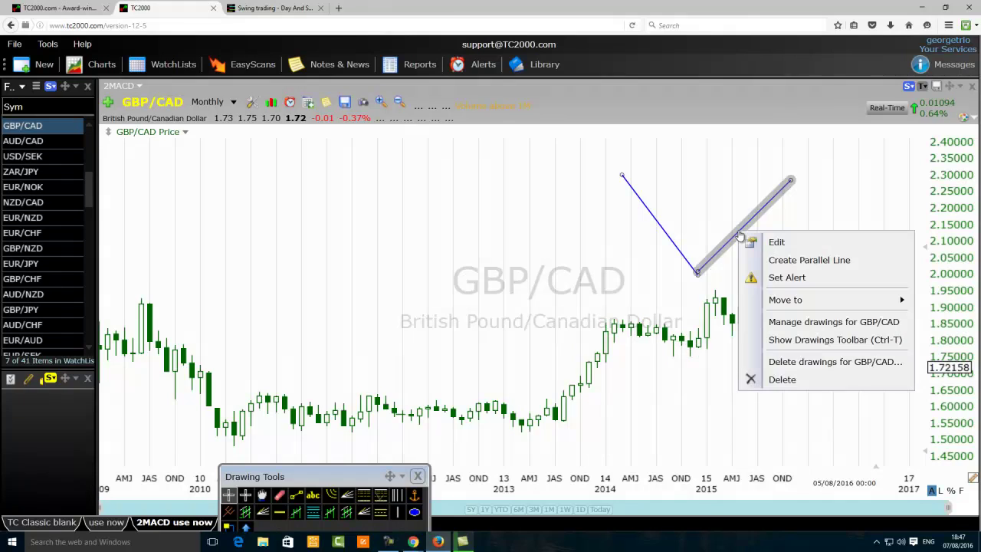
{"action": "left_click", "coordinate": [781, 379]}
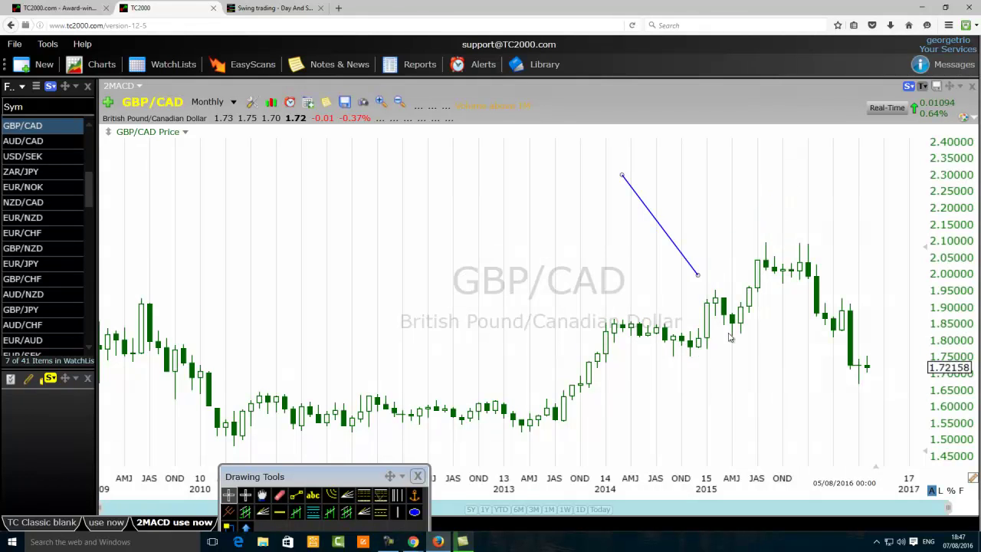
{"action": "right_click", "coordinate": [665, 234]}
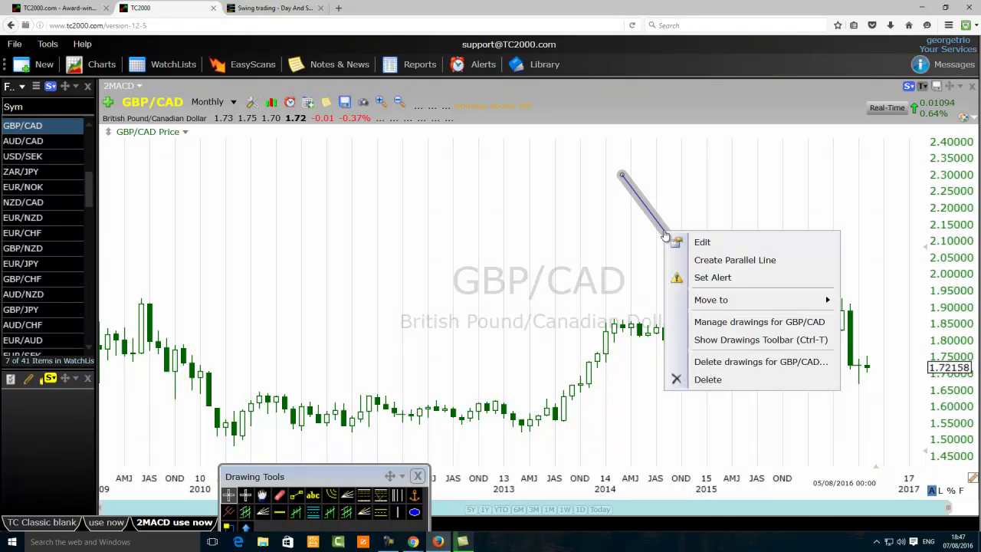
{"action": "left_click", "coordinate": [721, 381]}
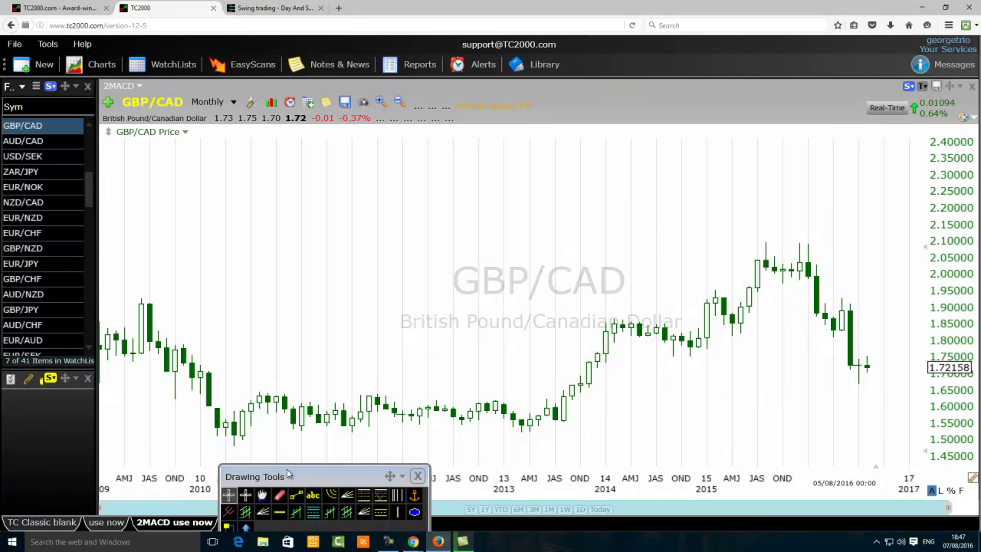
Step: Place a horizontal line along the 2010 lows at about 1.516 and move the Drawing Tools palette lower
{"action": "left_click", "coordinate": [279, 512]}
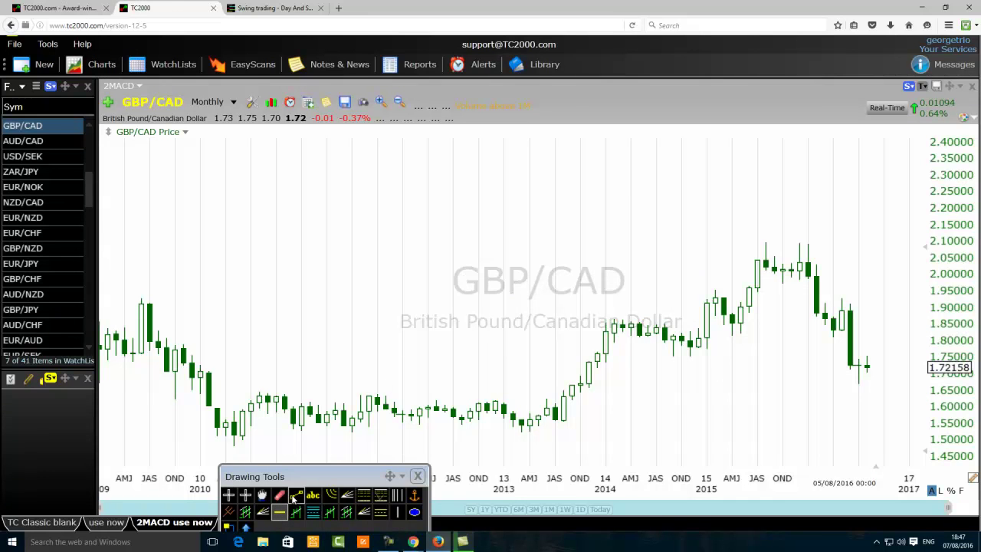
{"action": "left_click", "coordinate": [230, 436]}
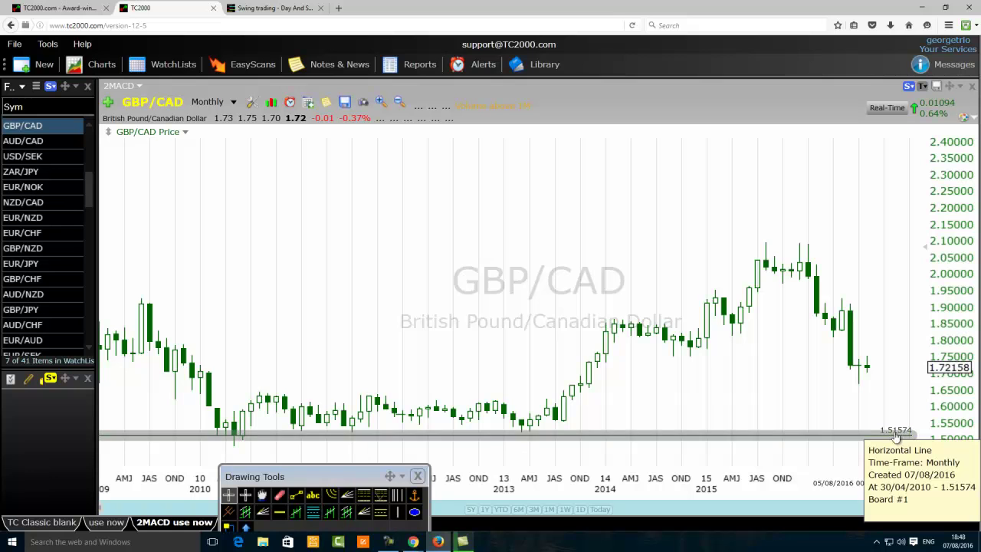
{"action": "left_click_drag", "start_coordinate": [337, 480], "coordinate": [278, 510]}
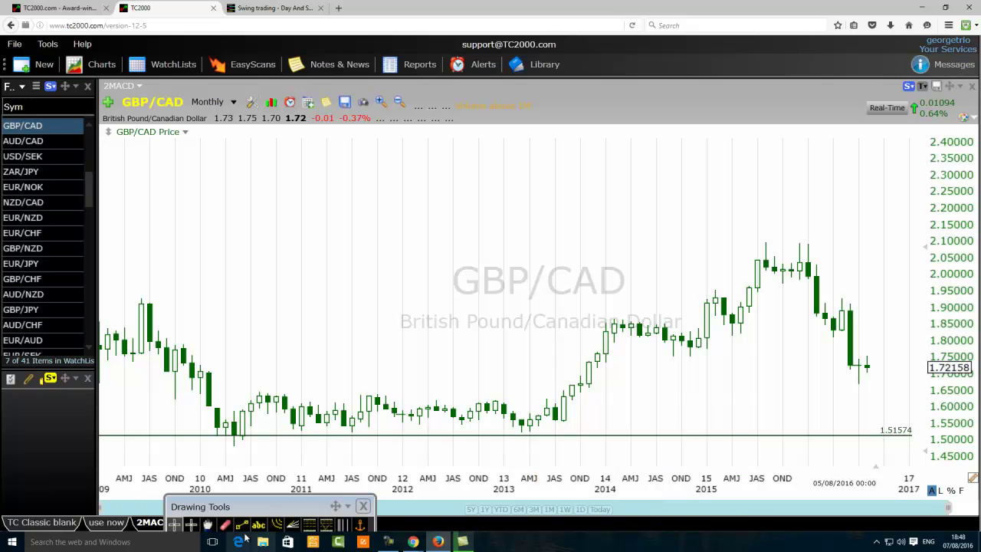
Step: Reposition the horizontal line up to about 1.84 and back down to about 1.706, near the latest candles
{"action": "left_click_drag", "start_coordinate": [320, 442], "coordinate": [273, 333]}
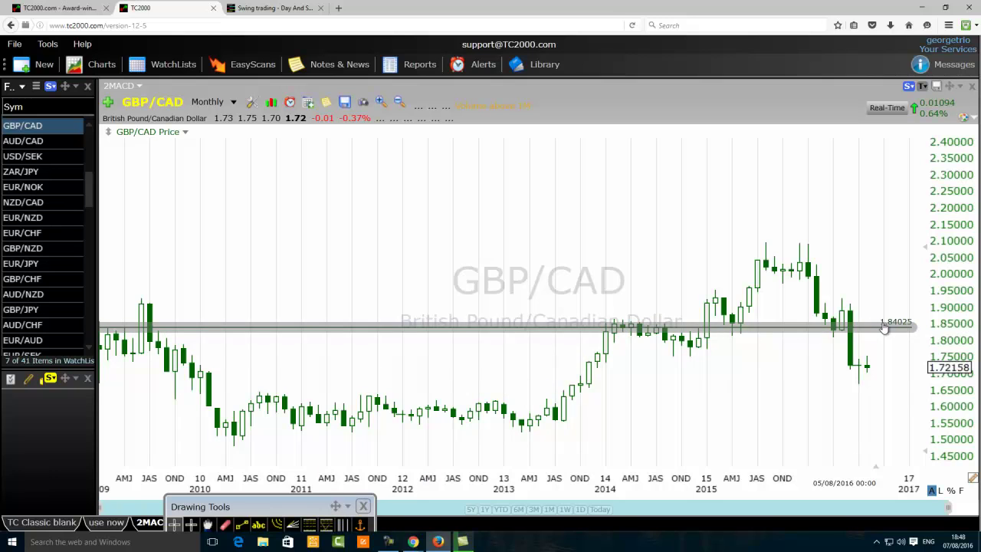
{"action": "mouse_move", "coordinate": [891, 325]}
{"action": "mouse_move", "coordinate": [907, 328]}
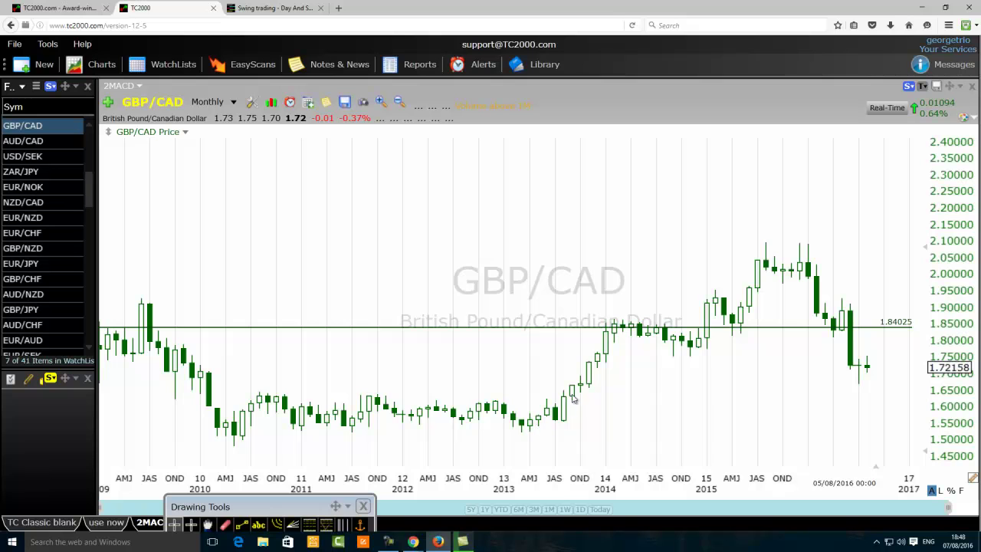
{"action": "mouse_move", "coordinate": [622, 331]}
{"action": "left_click", "coordinate": [474, 328]}
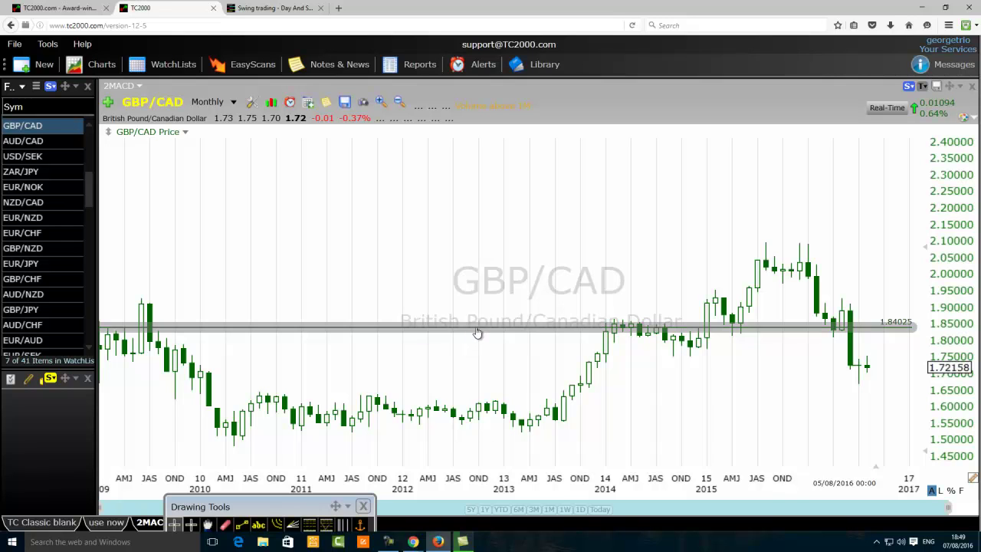
{"action": "left_click_drag", "start_coordinate": [473, 354], "coordinate": [480, 379]}
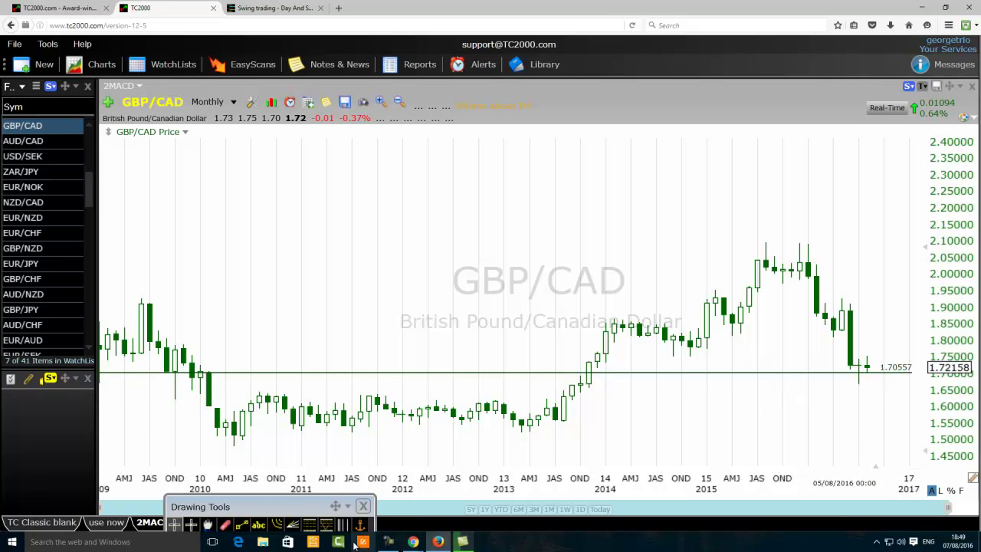
Step: Draw two trend lines, one from the 2009 high to the 2010 low and one from that low up to the early 2014 high
{"action": "mouse_move", "coordinate": [858, 377]}
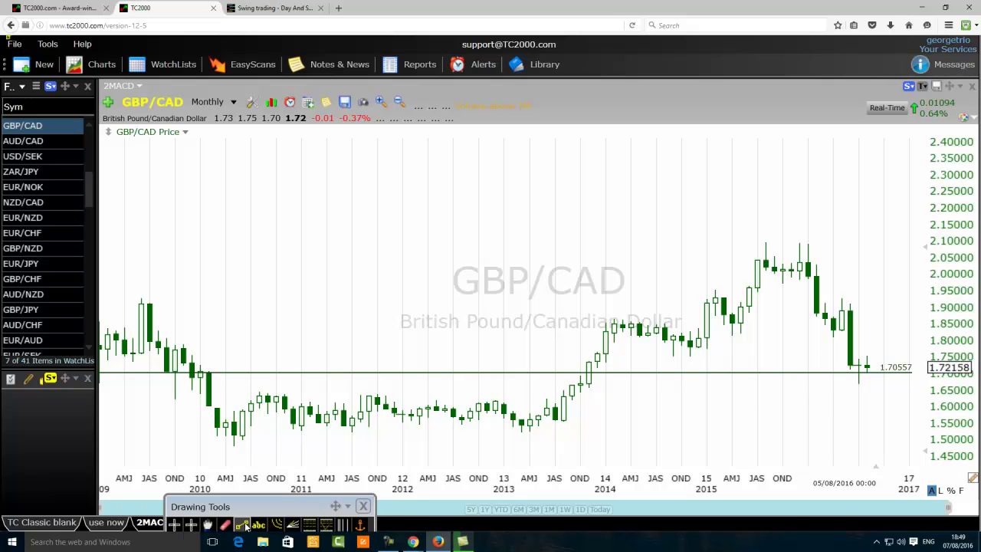
{"action": "mouse_move", "coordinate": [149, 301]}
{"action": "left_mouse_down"}
{"action": "mouse_move", "coordinate": [245, 442]}
{"action": "mouse_move", "coordinate": [460, 401]}
{"action": "mouse_move", "coordinate": [623, 325]}
{"action": "left_mouse_up"}
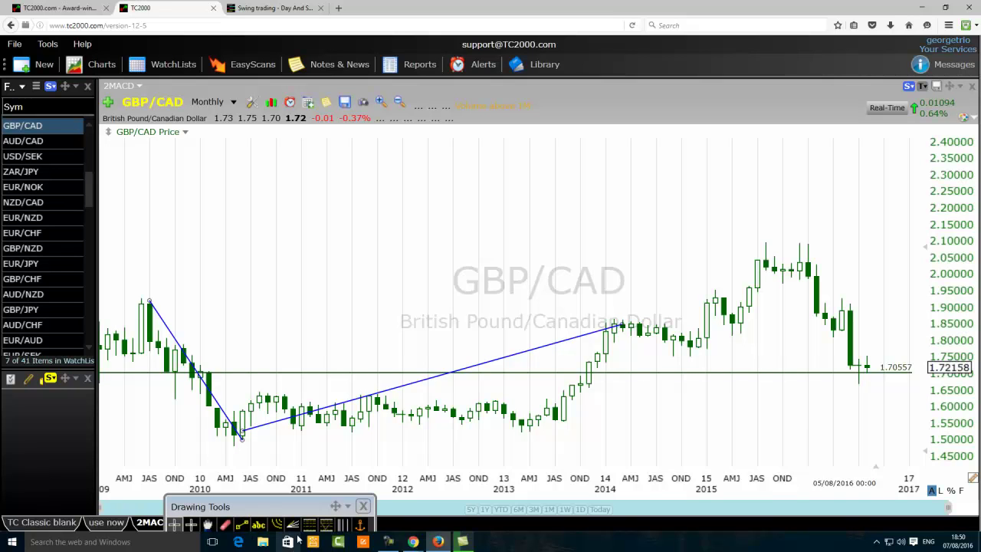
Step: Raise the Drawing Tools palette and place a second horizontal line at about 1.839, level with the early 2014 highs
{"action": "left_click_drag", "start_coordinate": [239, 527], "coordinate": [263, 481]}
{"action": "left_click", "coordinate": [250, 493]}
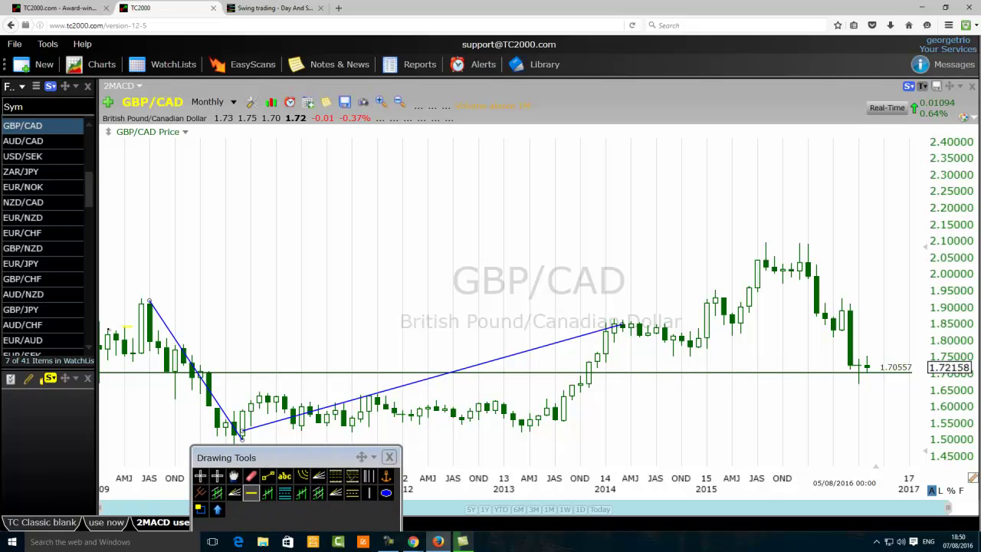
{"action": "left_click", "coordinate": [122, 327]}
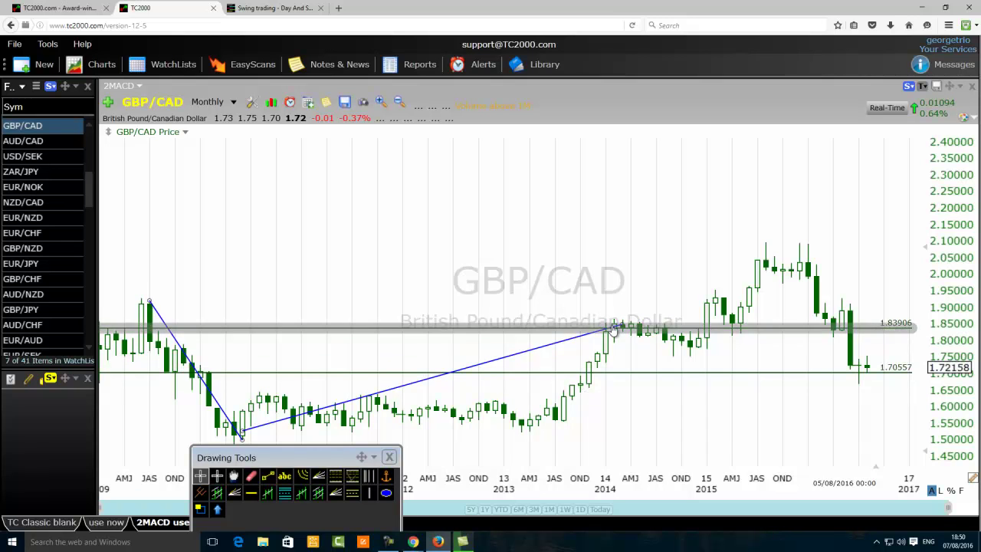
Step: Change the color of the horizontal line at 1.839 to orange
{"action": "right_click", "coordinate": [545, 331]}
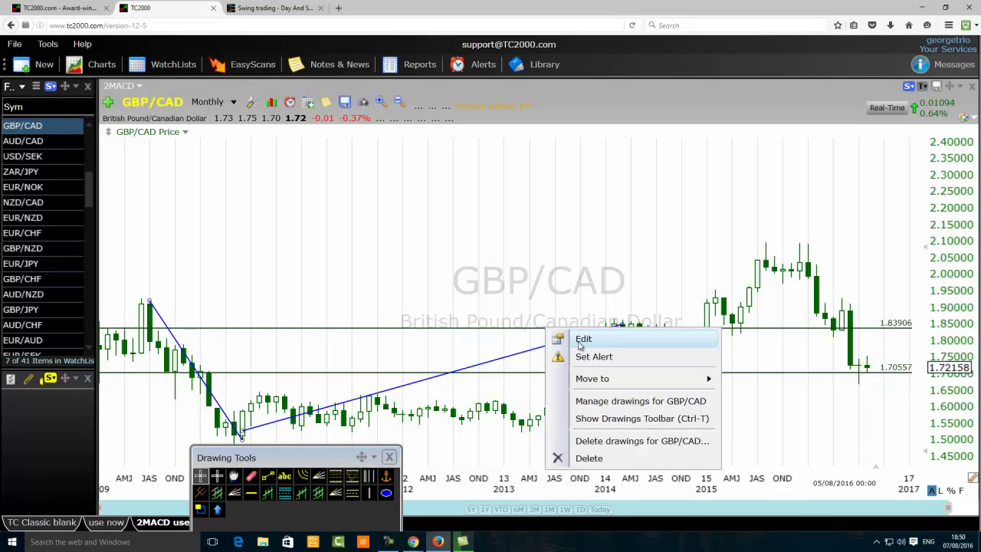
{"action": "left_click", "coordinate": [590, 341]}
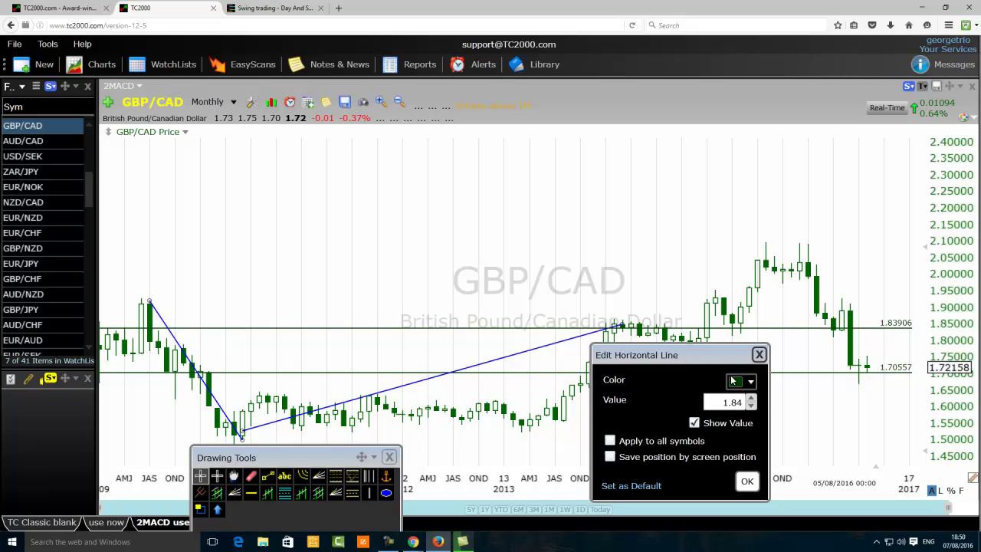
{"action": "left_click", "coordinate": [733, 381]}
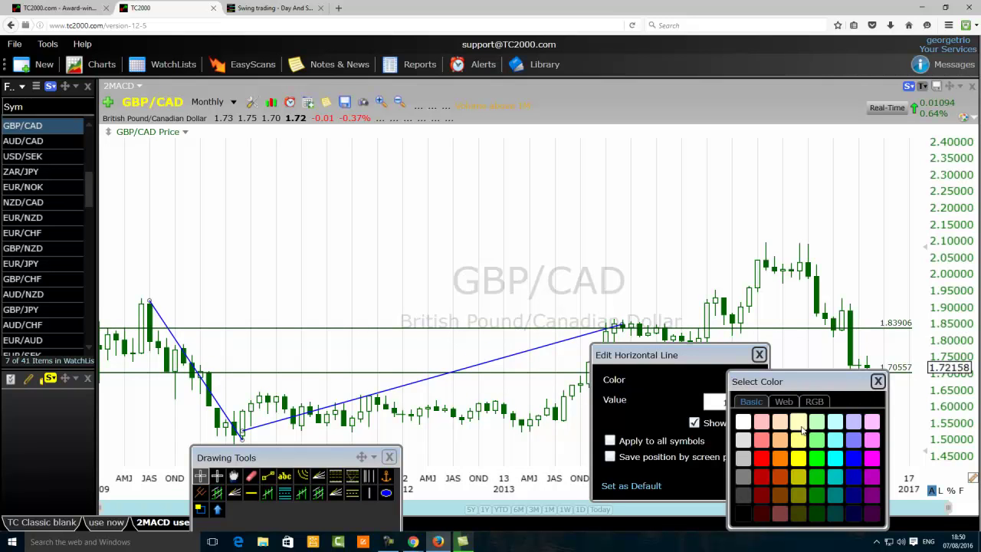
{"action": "left_click", "coordinate": [781, 463]}
{"action": "left_click", "coordinate": [746, 485]}
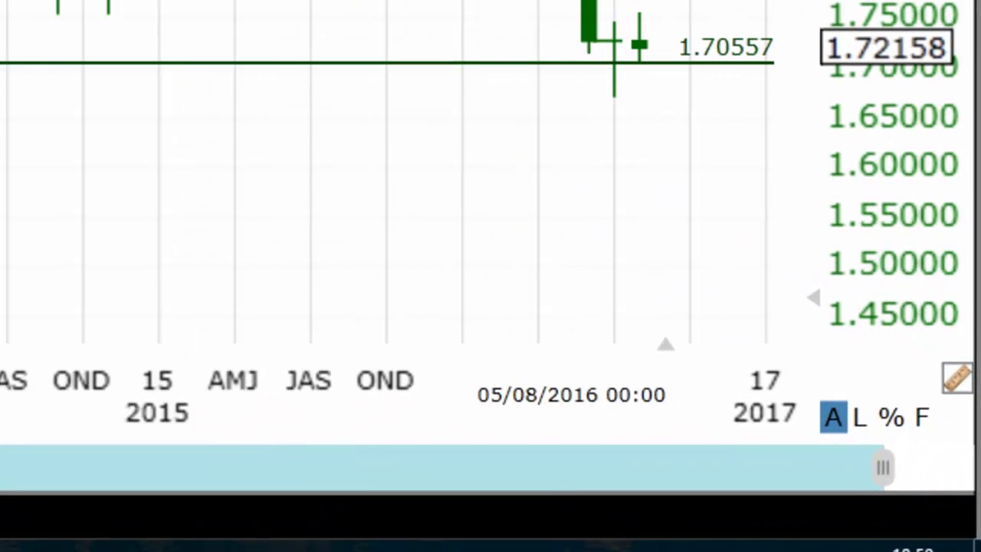
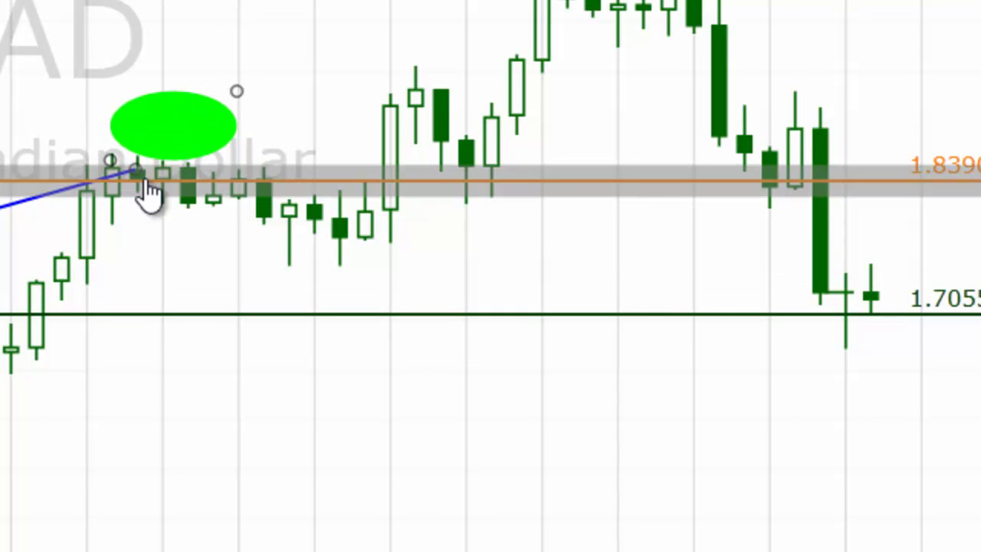
Step: Draw a Fibonacci retracement from the 1.839 line in late 2009 down to the mid-2010 low, with the Drawing Tools palette lowered clear of it
{"action": "mouse_move", "coordinate": [949, 188]}
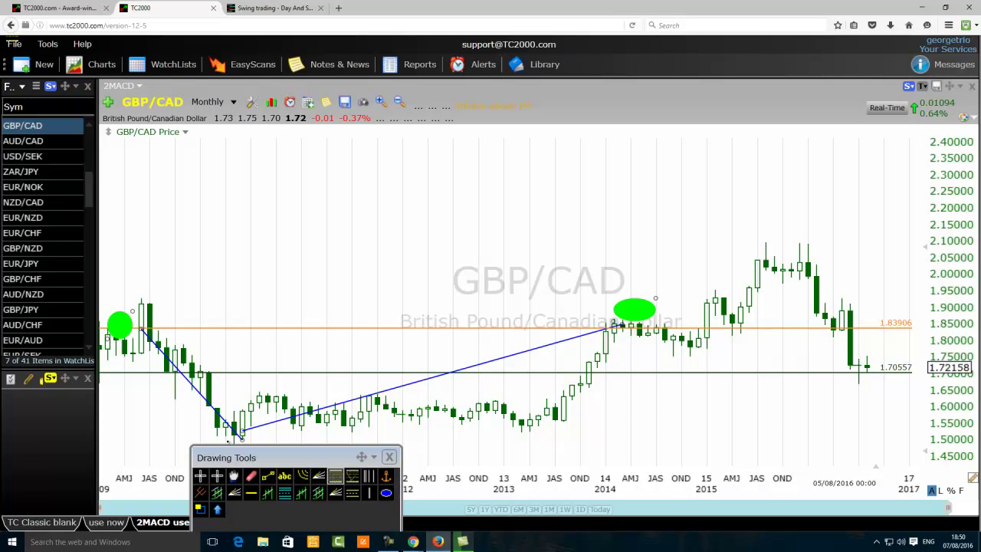
{"action": "mouse_move", "coordinate": [164, 316]}
{"action": "left_mouse_down"}
{"action": "mouse_move", "coordinate": [210, 407]}
{"action": "mouse_move", "coordinate": [241, 441]}
{"action": "left_mouse_up"}
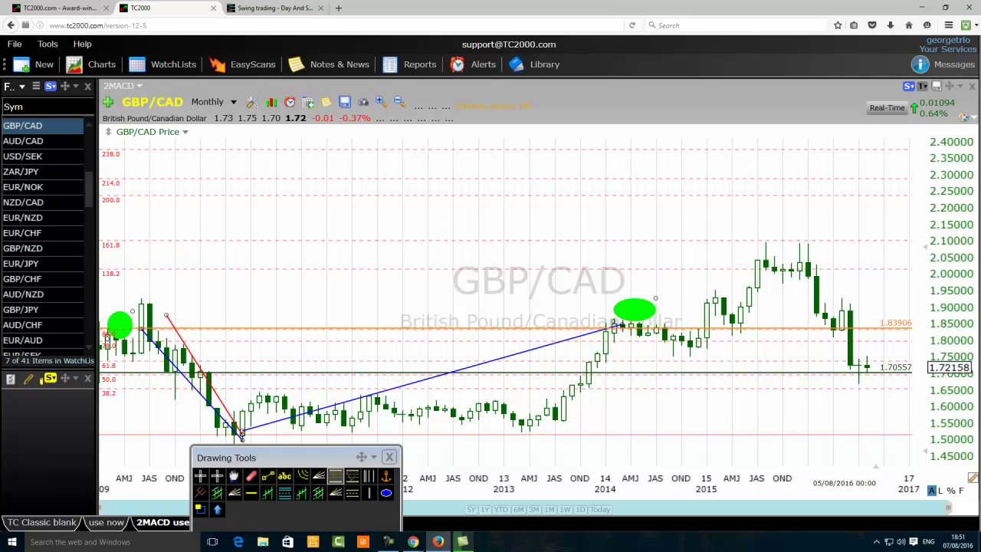
{"action": "left_click_drag", "start_coordinate": [166, 316], "coordinate": [166, 330]}
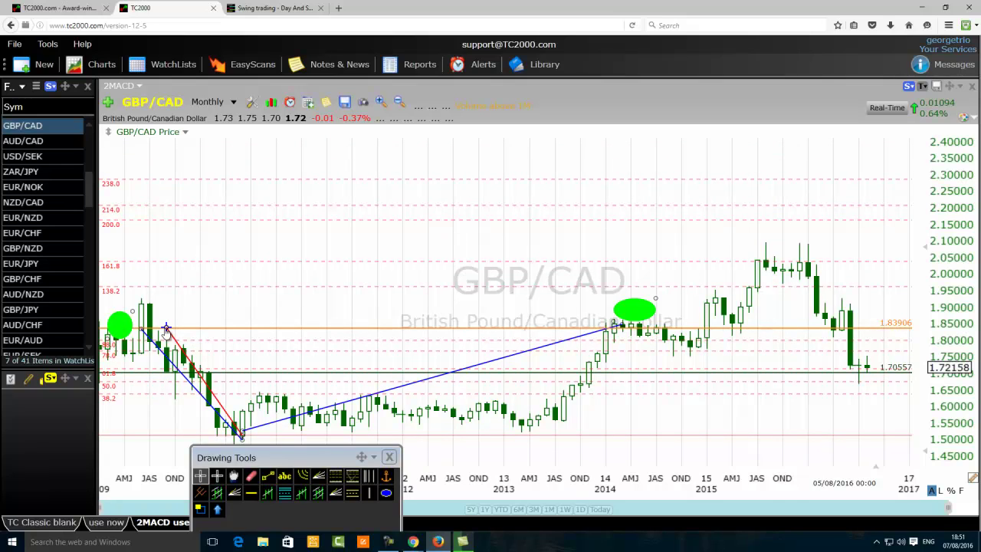
{"action": "left_click_drag", "start_coordinate": [272, 462], "coordinate": [210, 483]}
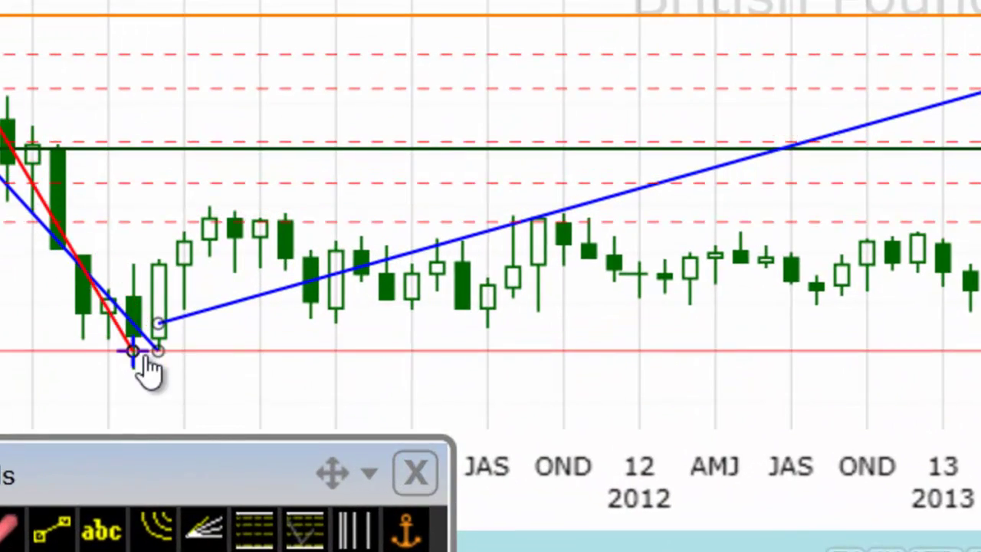
{"action": "left_click_drag", "start_coordinate": [138, 355], "coordinate": [157, 372]}
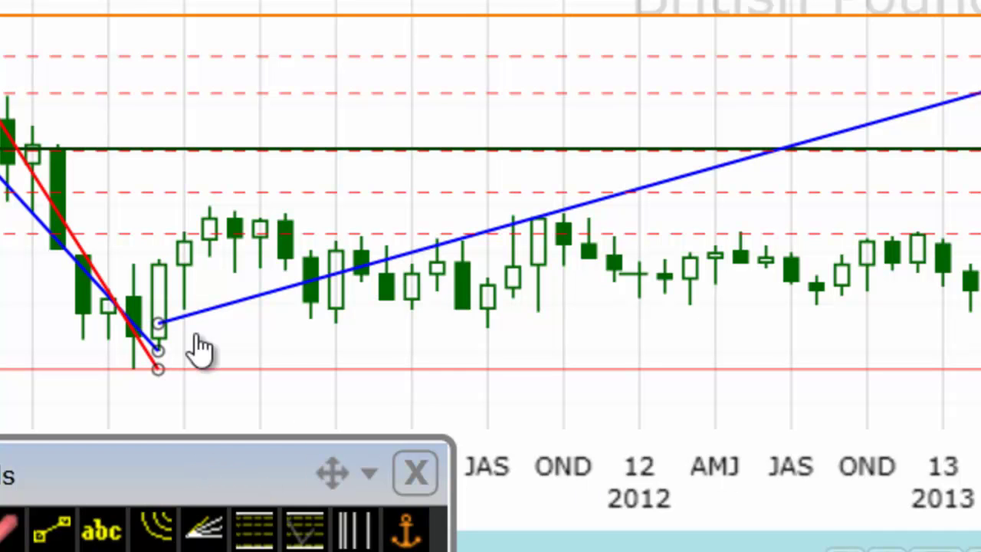
Step: Move the lower horizontal line to about 1.662, near the latest low wick, and change its color to magenta
{"action": "left_click_drag", "start_coordinate": [539, 150], "coordinate": [526, 207]}
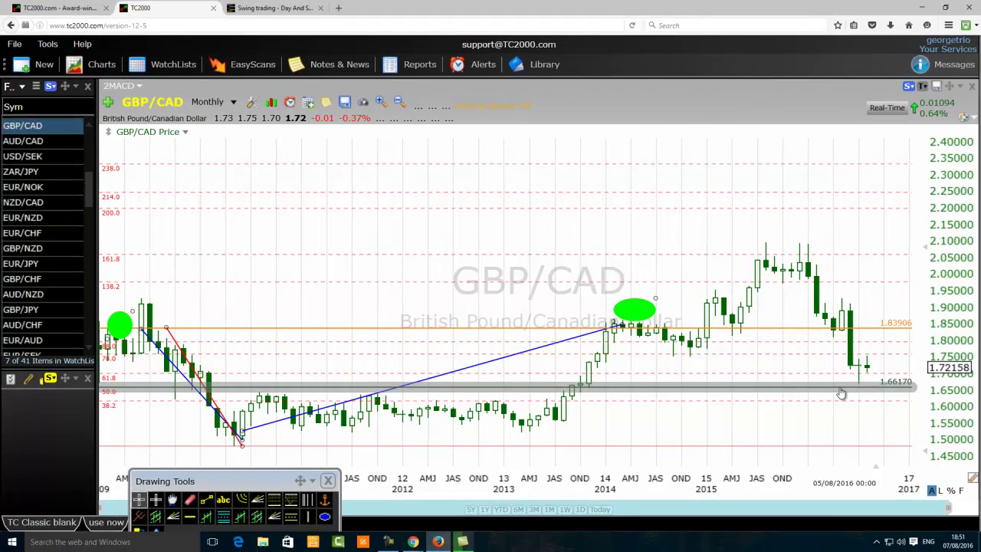
{"action": "right_click", "coordinate": [841, 390]}
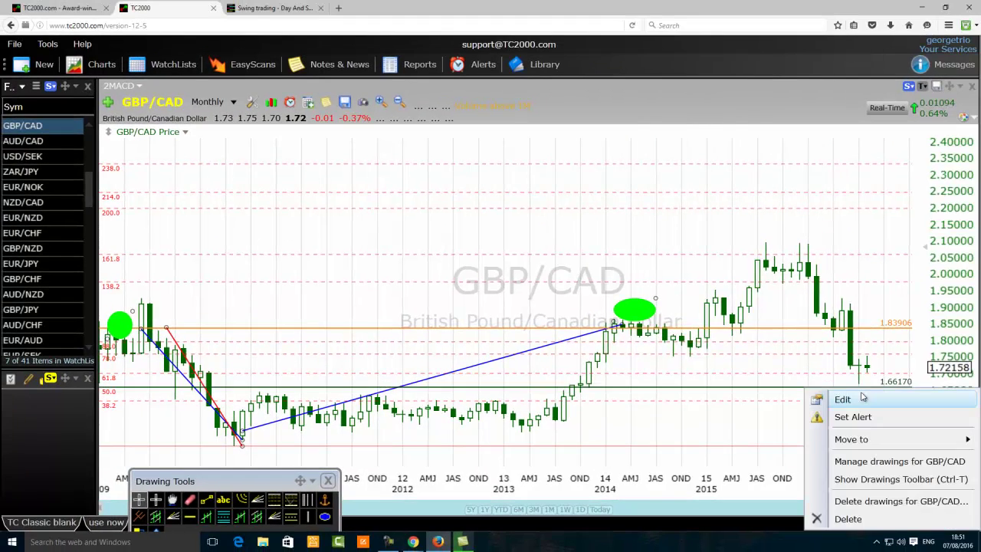
{"action": "left_click", "coordinate": [847, 398]}
{"action": "left_click", "coordinate": [948, 413]}
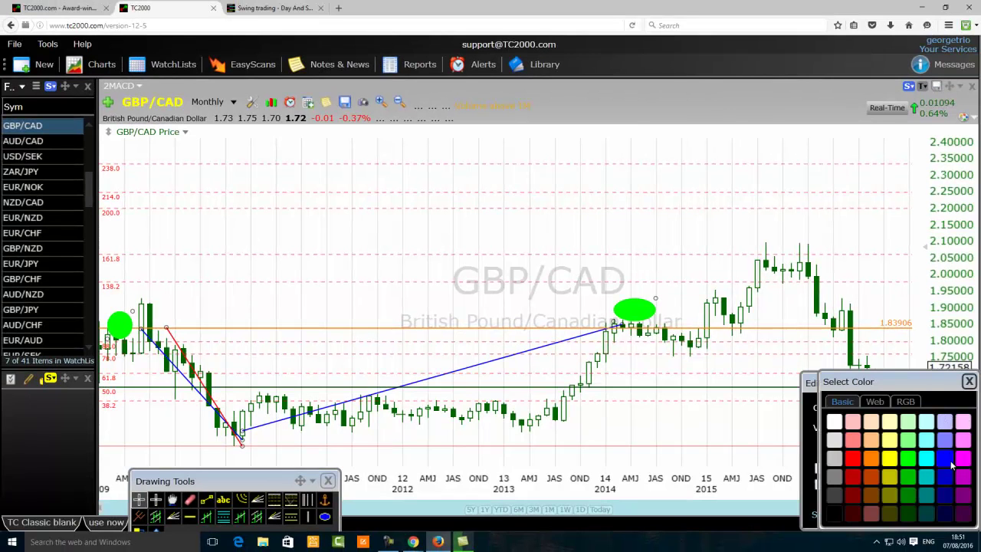
{"action": "left_click", "coordinate": [966, 461]}
{"action": "left_click", "coordinate": [957, 509]}
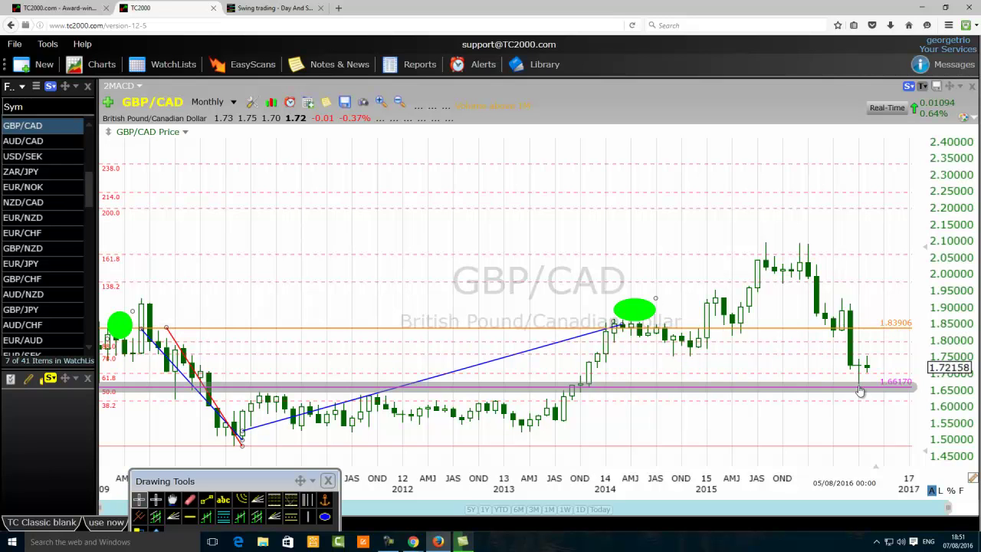
{"action": "mouse_move", "coordinate": [860, 392]}
Step: Shift the early 2014 ellipse down onto the orange line and draw three ellipses marking the lows of mid-2010, mid-2011 and early 2013
{"action": "mouse_move", "coordinate": [633, 312]}
{"action": "left_mouse_down"}
{"action": "mouse_move", "coordinate": [585, 329]}
{"action": "mouse_move", "coordinate": [623, 322]}
{"action": "left_mouse_up"}
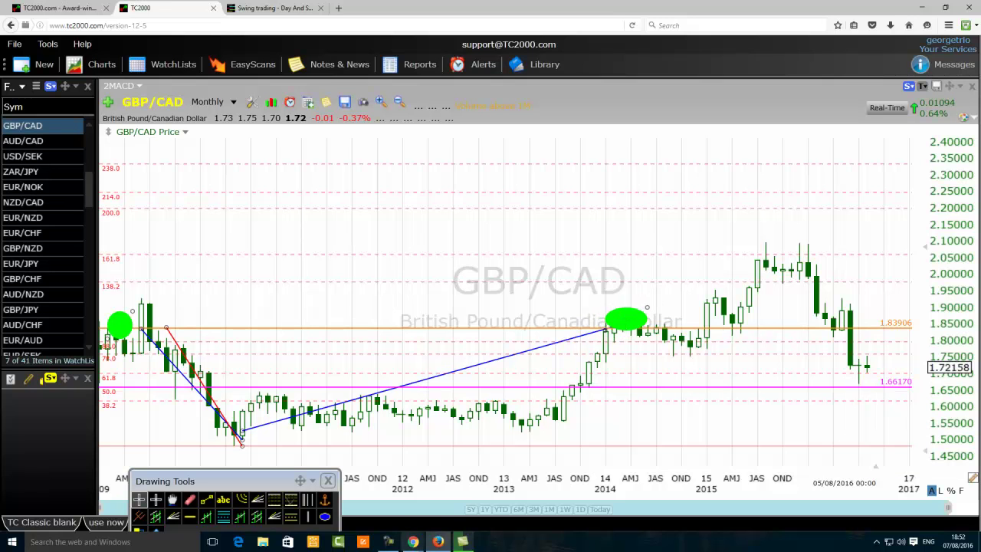
{"action": "left_click", "coordinate": [325, 515]}
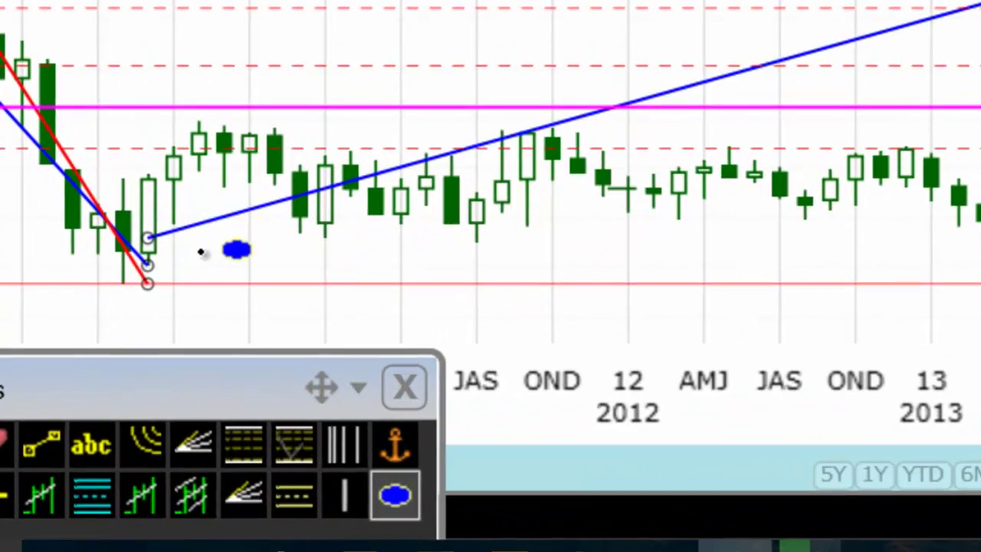
{"action": "left_click_drag", "start_coordinate": [254, 427], "coordinate": [221, 446]}
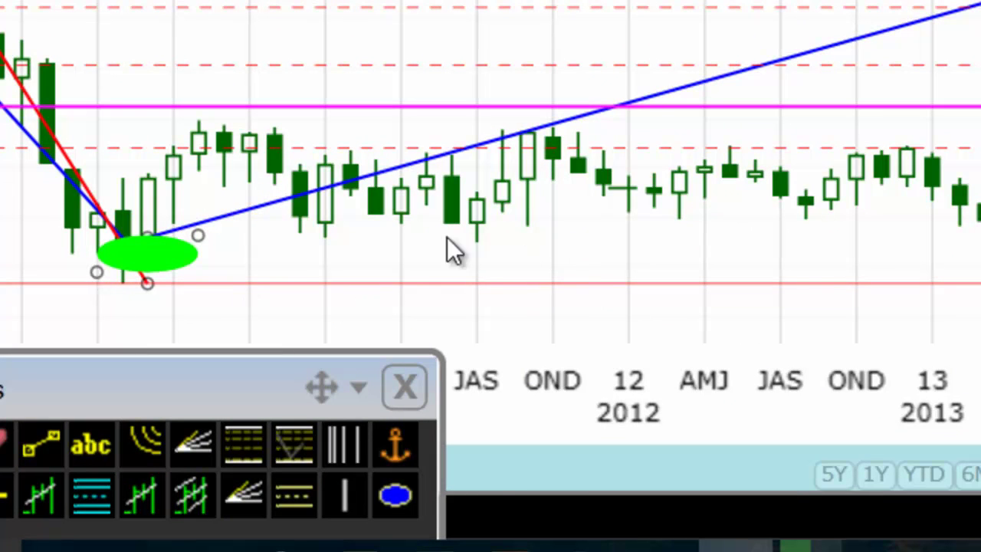
{"action": "left_click", "coordinate": [393, 500]}
{"action": "left_click_drag", "start_coordinate": [528, 234], "coordinate": [425, 285]}
{"action": "left_click", "coordinate": [402, 498]}
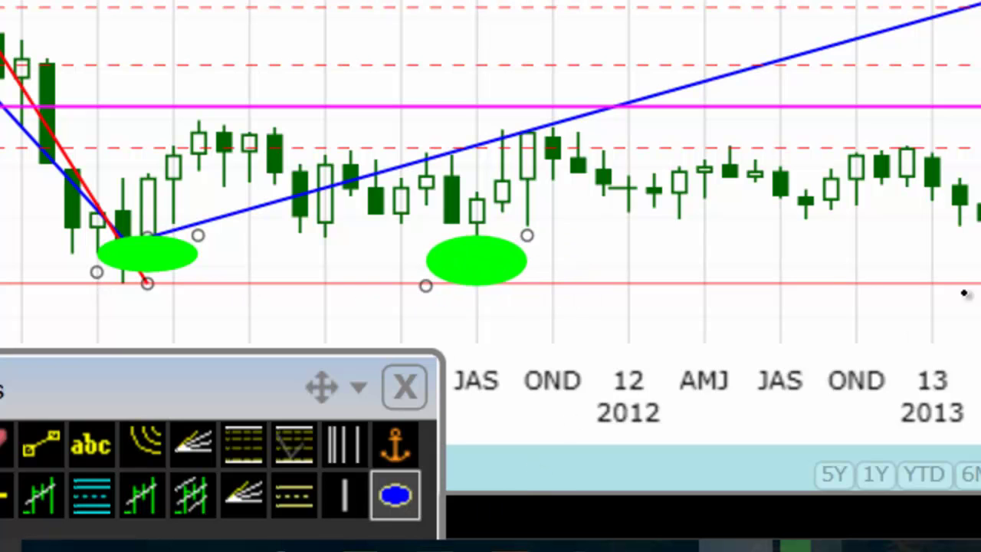
{"action": "left_click_drag", "start_coordinate": [978, 224], "coordinate": [932, 273]}
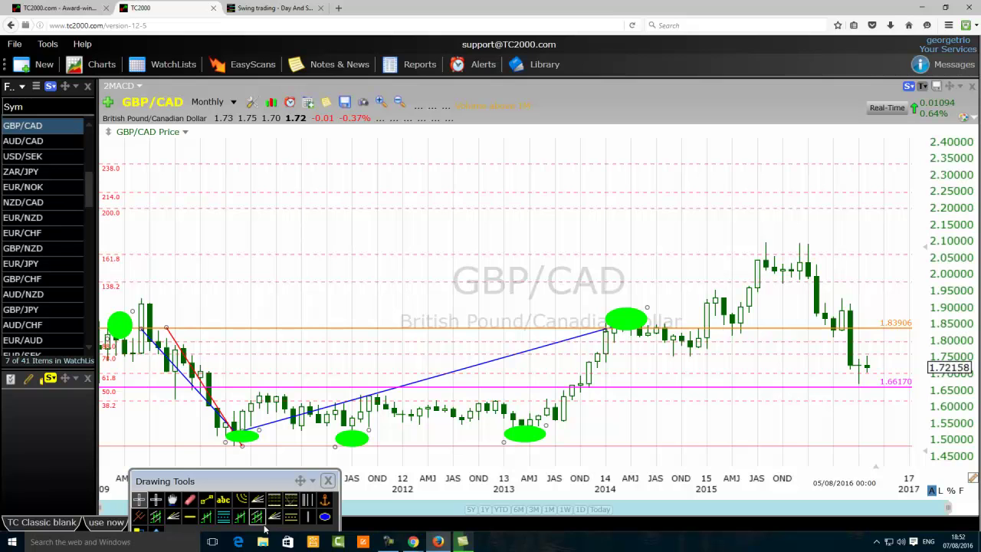
Step: Draw a vertical trend line spanning the orange line to the retracement's base and move it above the orange line at early 2015
{"action": "left_click", "coordinate": [207, 499]}
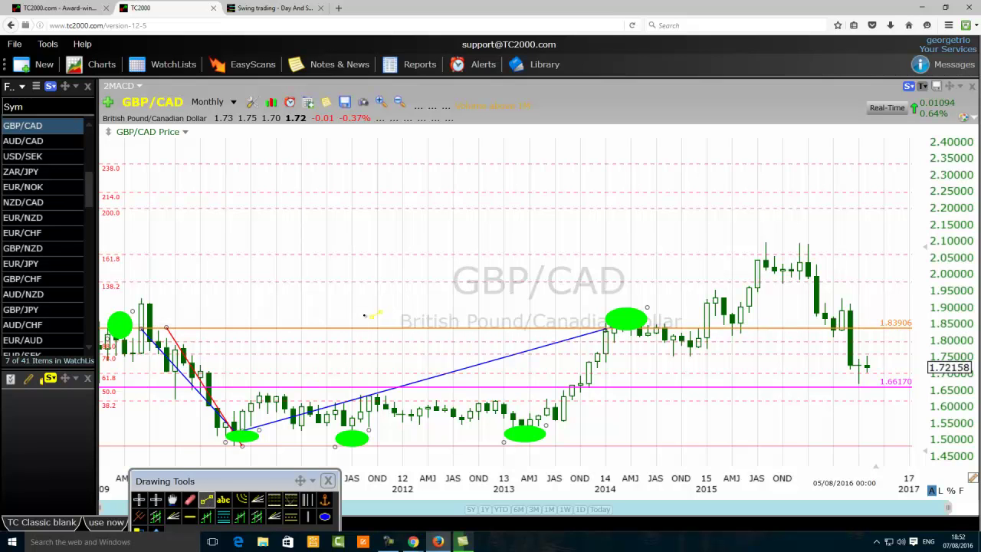
{"action": "left_click_drag", "start_coordinate": [360, 312], "coordinate": [360, 448]}
{"action": "left_click_drag", "start_coordinate": [360, 312], "coordinate": [360, 330]}
{"action": "left_click_drag", "start_coordinate": [362, 369], "coordinate": [715, 249]}
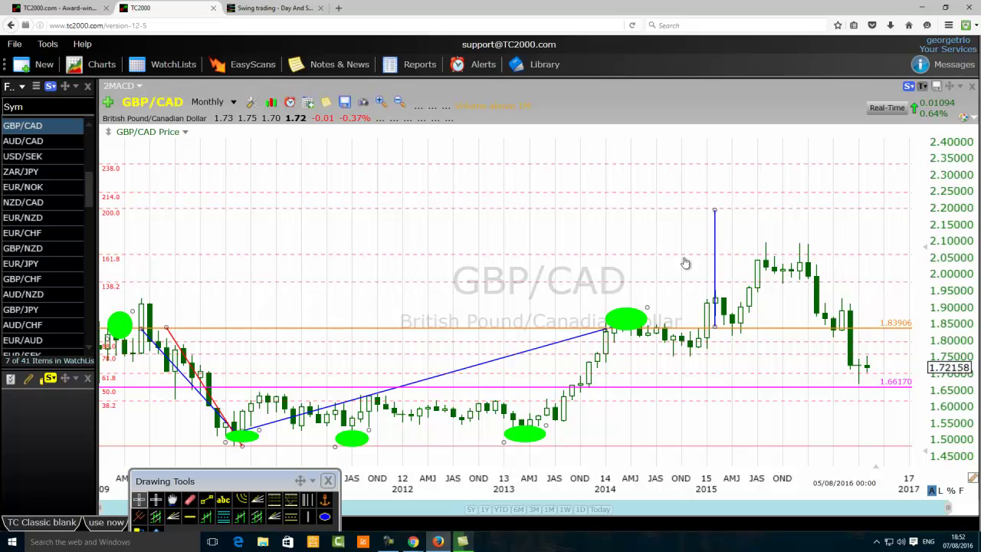
Step: Place a horizontal line at about 2.199, level with the vertical line's upper end, and change its color to red
{"action": "left_click", "coordinate": [192, 517]}
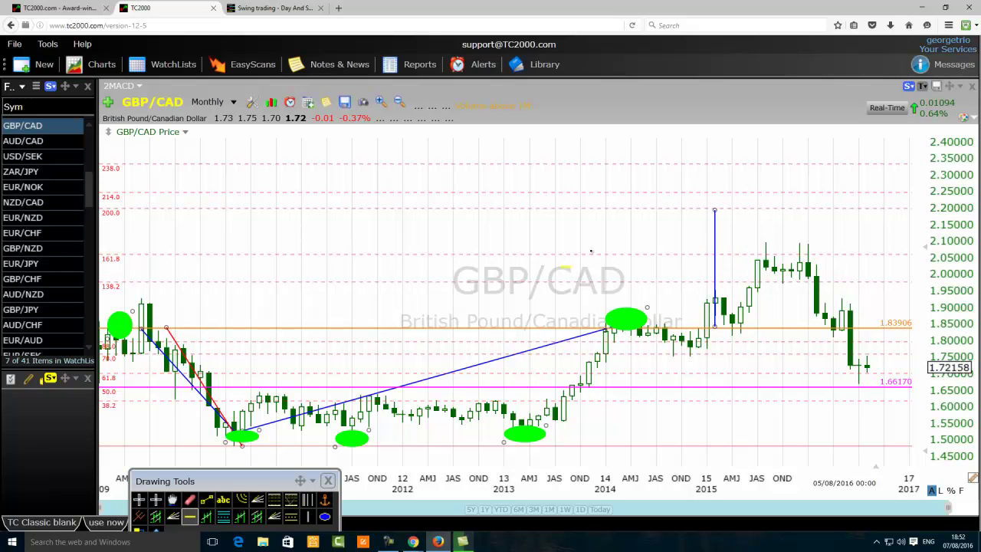
{"action": "left_click", "coordinate": [696, 208]}
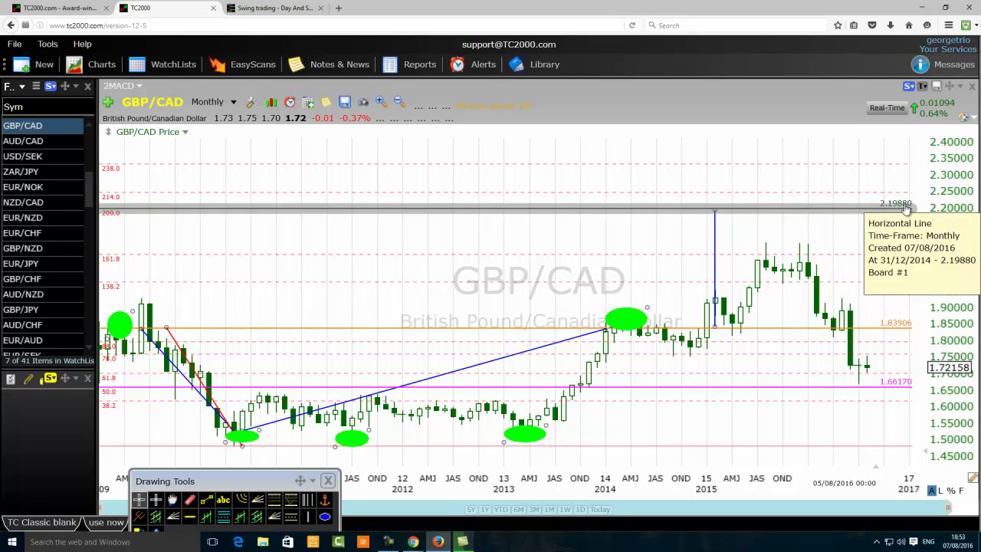
{"action": "right_click", "coordinate": [689, 210]}
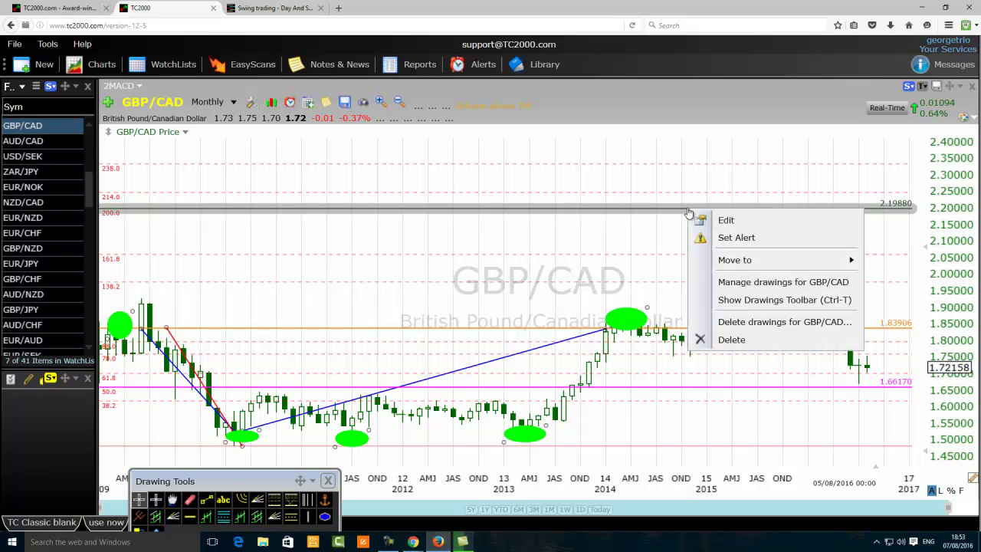
{"action": "left_click", "coordinate": [725, 221]}
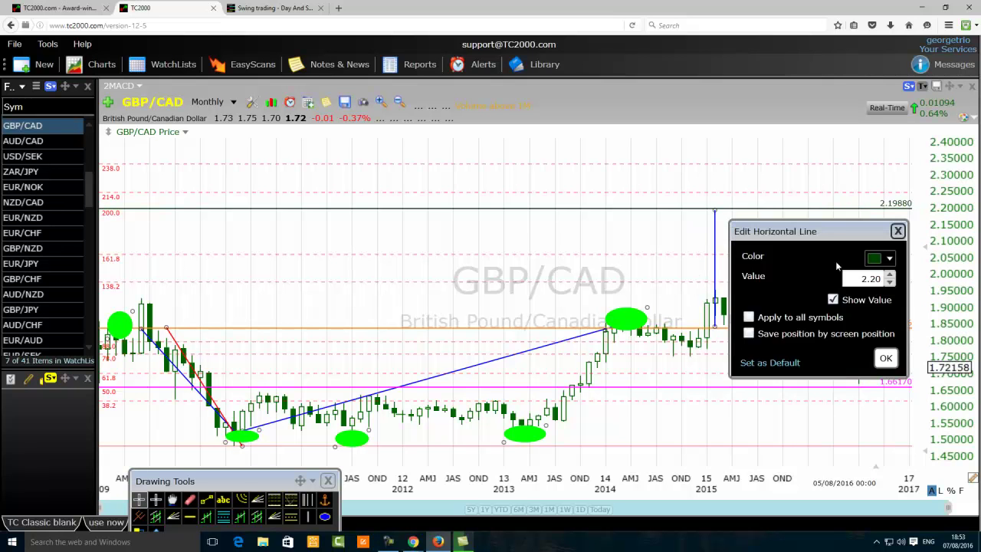
{"action": "left_click", "coordinate": [880, 259]}
{"action": "left_click", "coordinate": [851, 354]}
{"action": "left_click", "coordinate": [886, 358]}
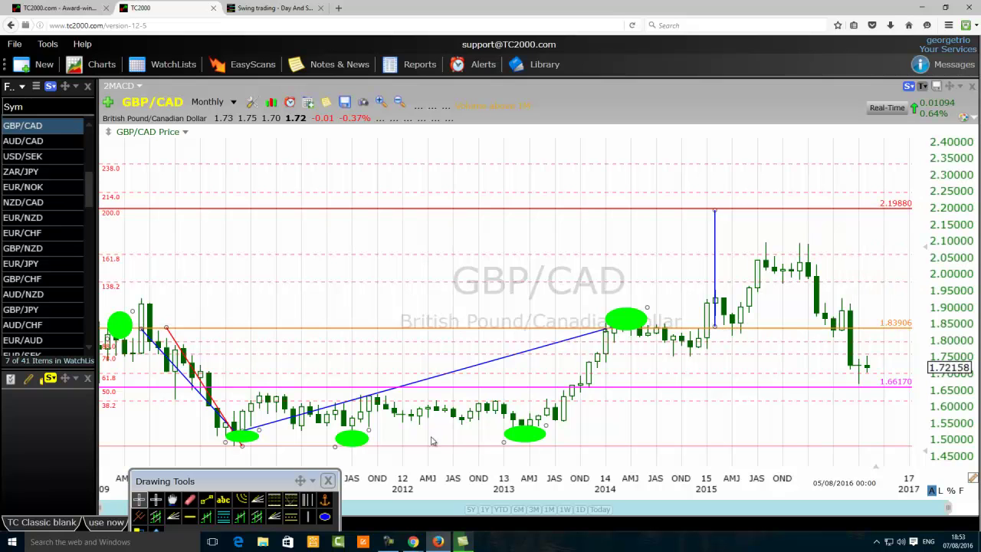
Step: Place a horizontal line at about 2.023, midway between the orange and red lines and level with the late 2015 candles
{"action": "left_click", "coordinate": [191, 517]}
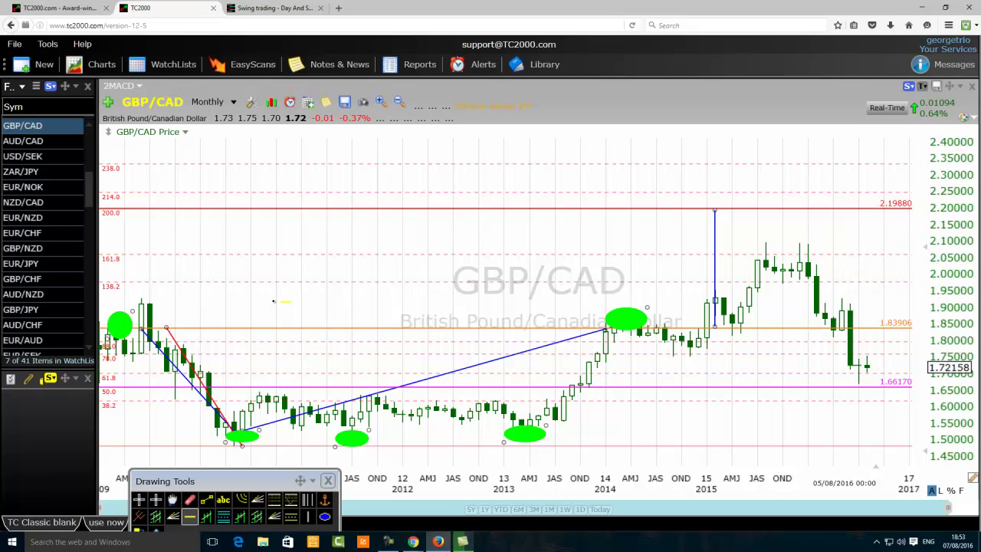
{"action": "left_click", "coordinate": [279, 268]}
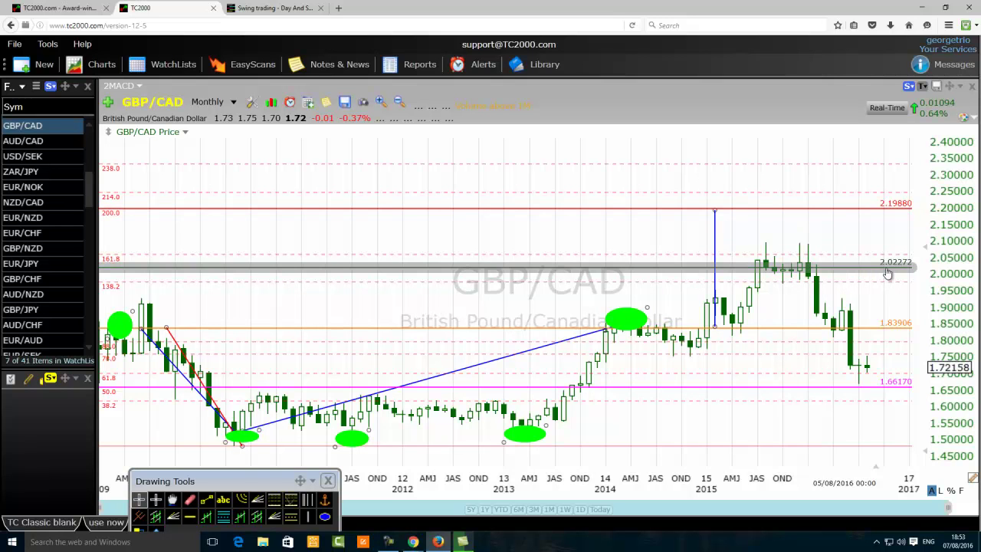
{"action": "mouse_move", "coordinate": [895, 270]}
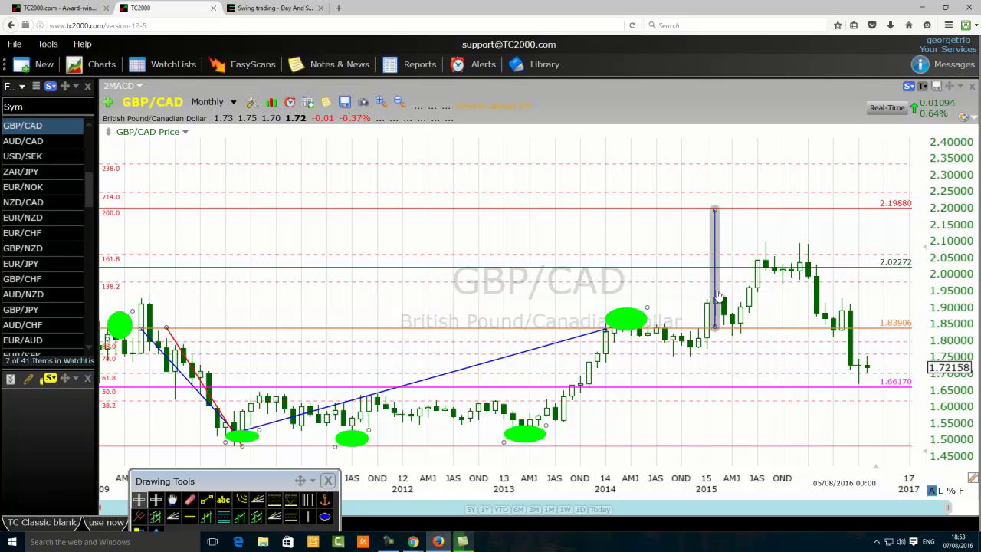
{"action": "mouse_move", "coordinate": [742, 332]}
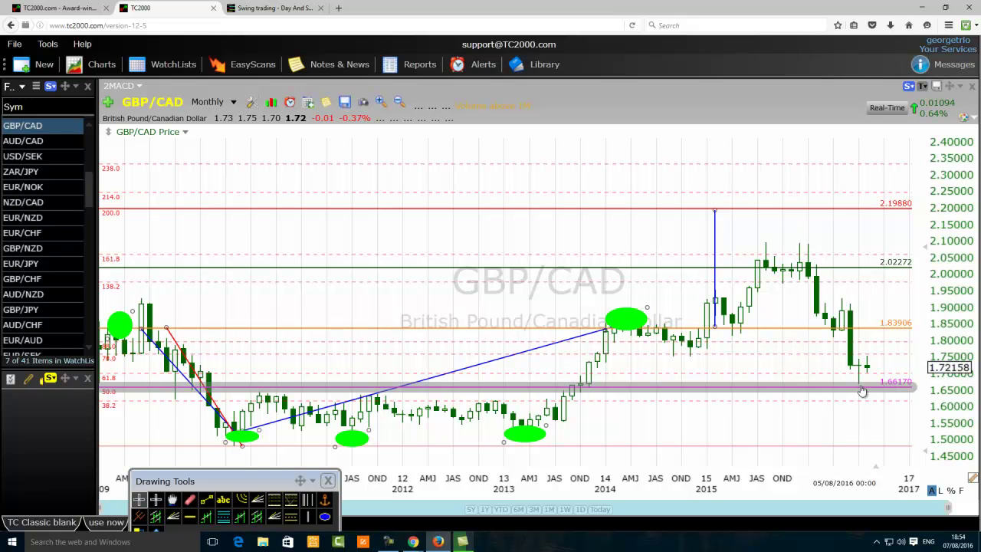
{"action": "mouse_move", "coordinate": [861, 391]}
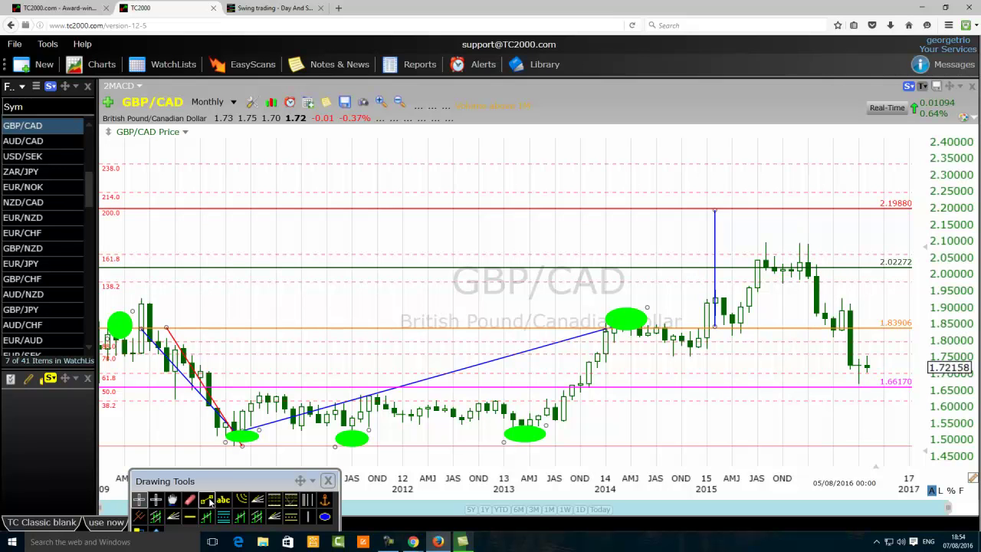
Step: Place another horizontal line just above the orange line and adjust it up to about 1.929, level with the early 2015 and 2016 highs
{"action": "left_click", "coordinate": [189, 516]}
{"action": "mouse_move", "coordinate": [839, 328]}
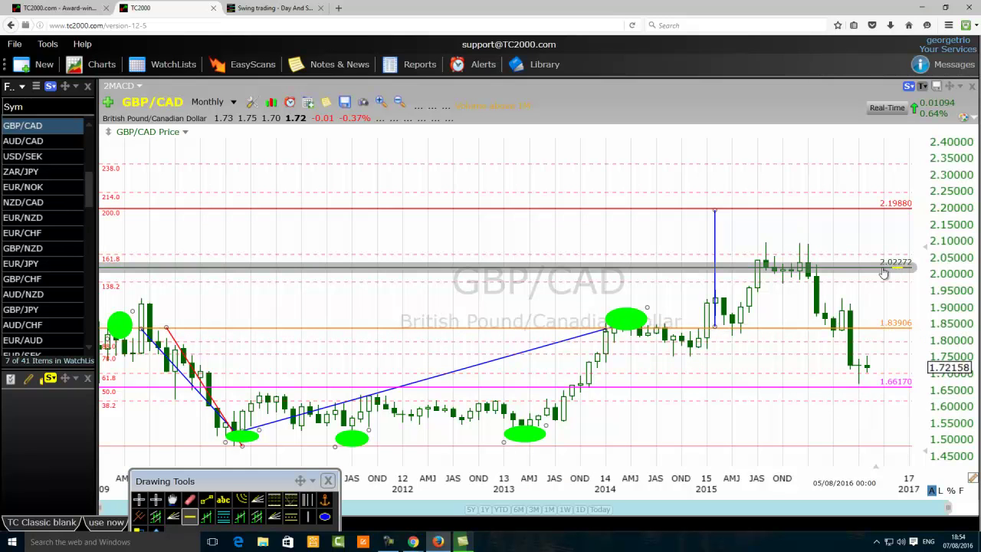
{"action": "mouse_move", "coordinate": [889, 271]}
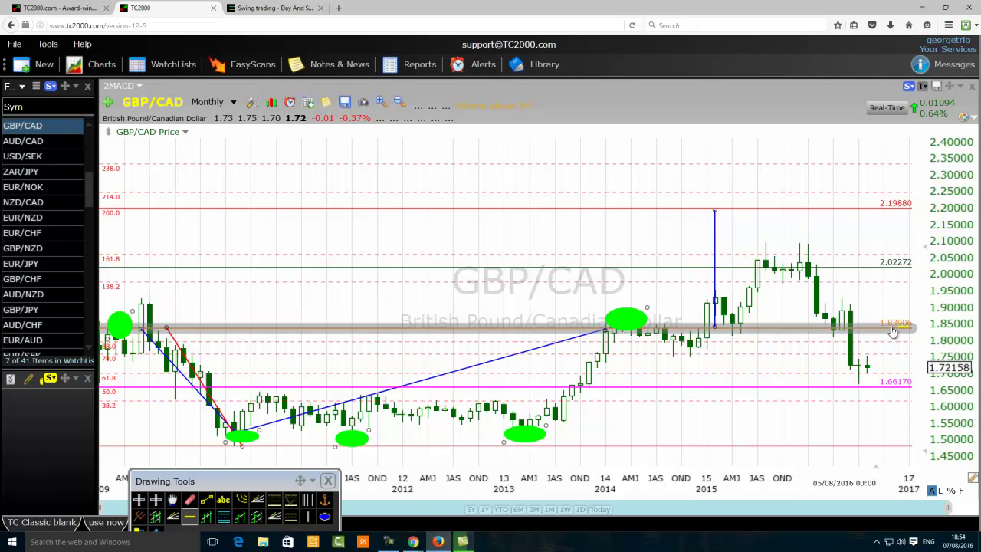
{"action": "mouse_move", "coordinate": [893, 331]}
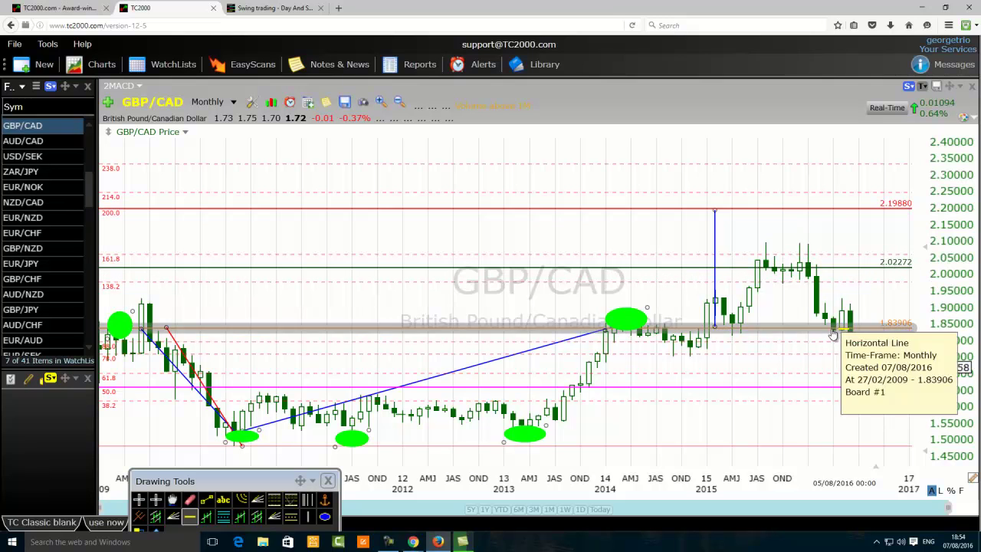
{"action": "left_click", "coordinate": [813, 303]}
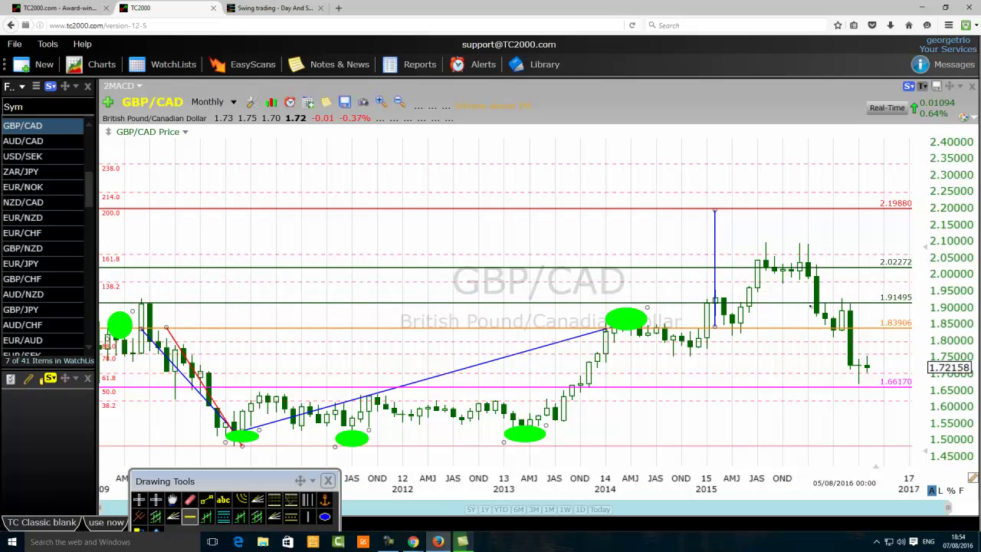
{"action": "key", "text": "Escape"}
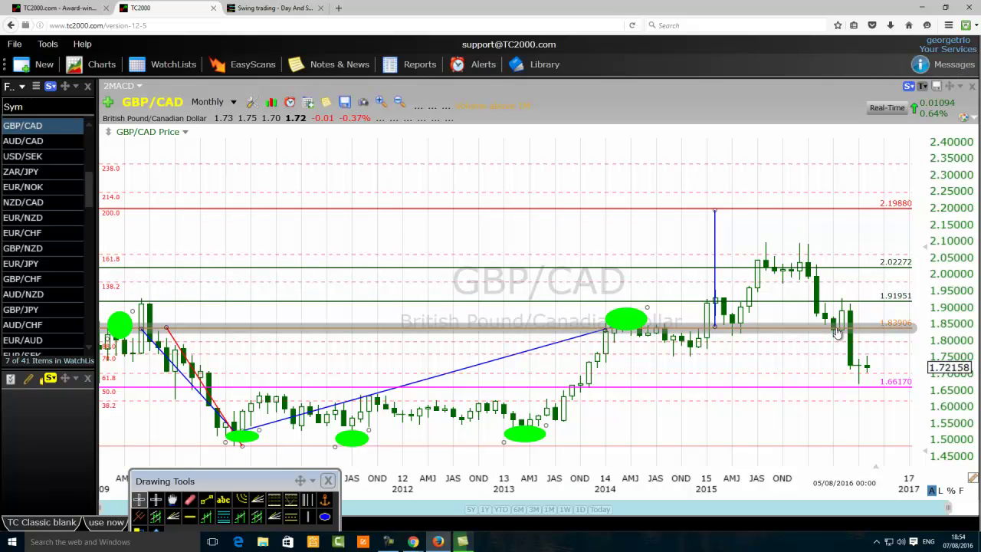
{"action": "mouse_move", "coordinate": [881, 330]}
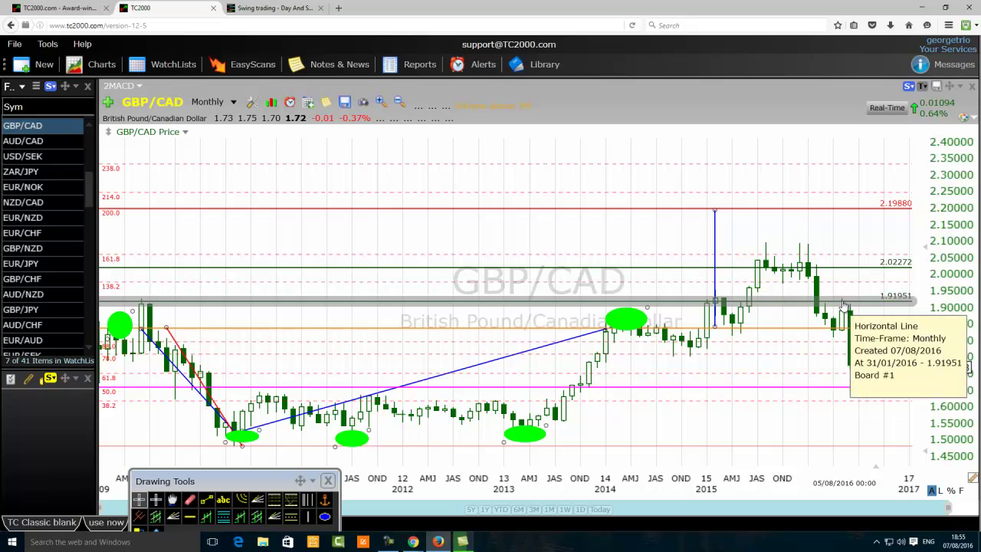
{"action": "left_click_drag", "start_coordinate": [854, 298], "coordinate": [847, 300]}
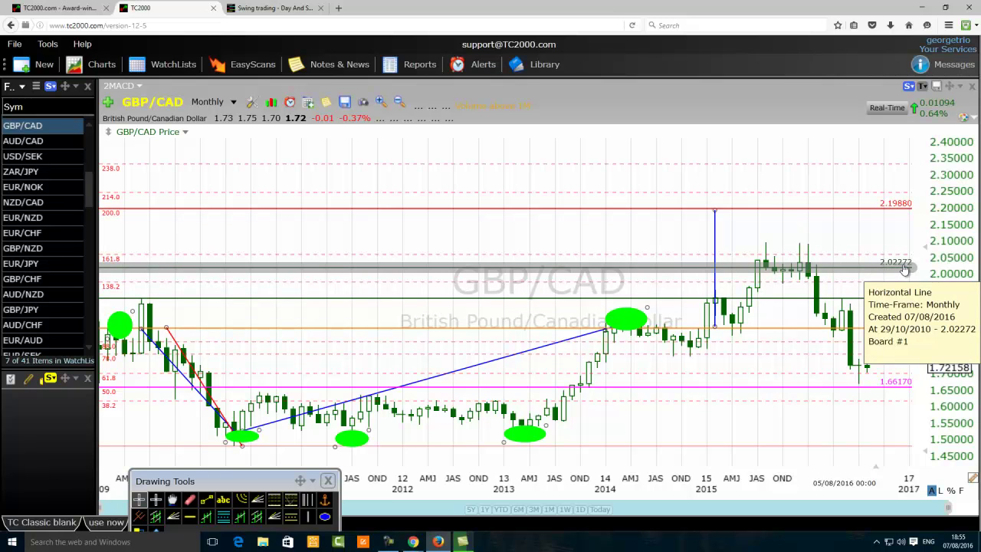
{"action": "mouse_move", "coordinate": [893, 330]}
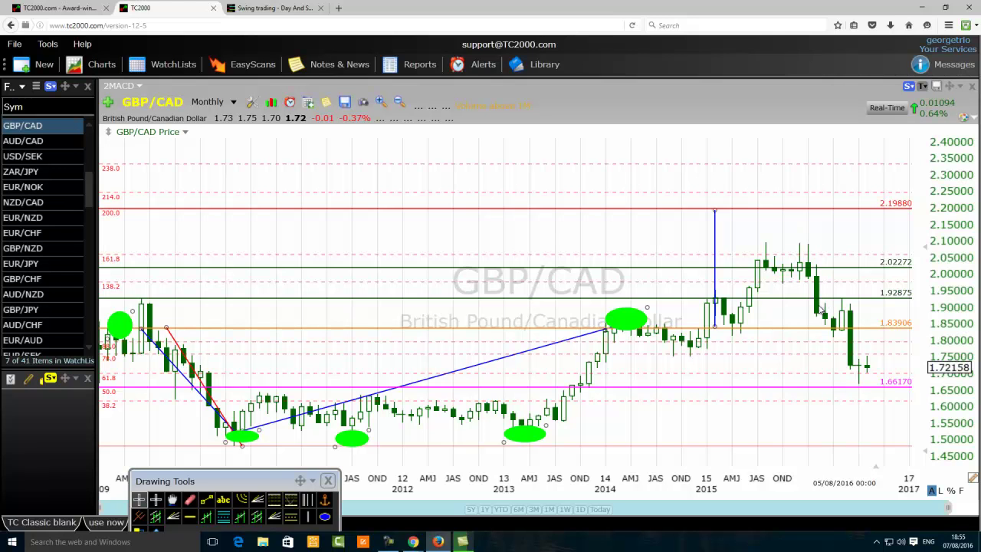
Step: Draw an ellipse over the late 2015 to early 2016 highs above the 2.023 line and fill it with orange
{"action": "left_click", "coordinate": [324, 518]}
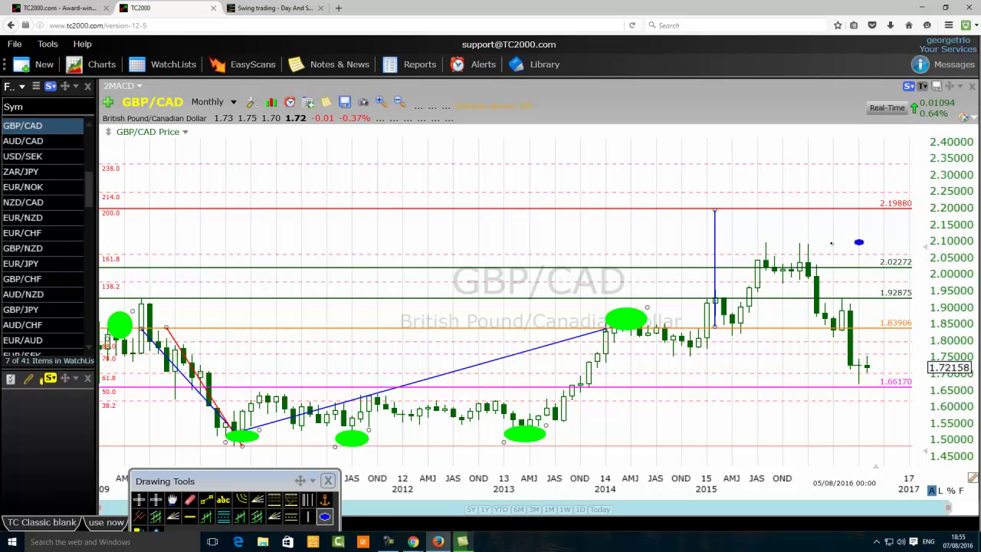
{"action": "left_click_drag", "start_coordinate": [824, 218], "coordinate": [757, 254]}
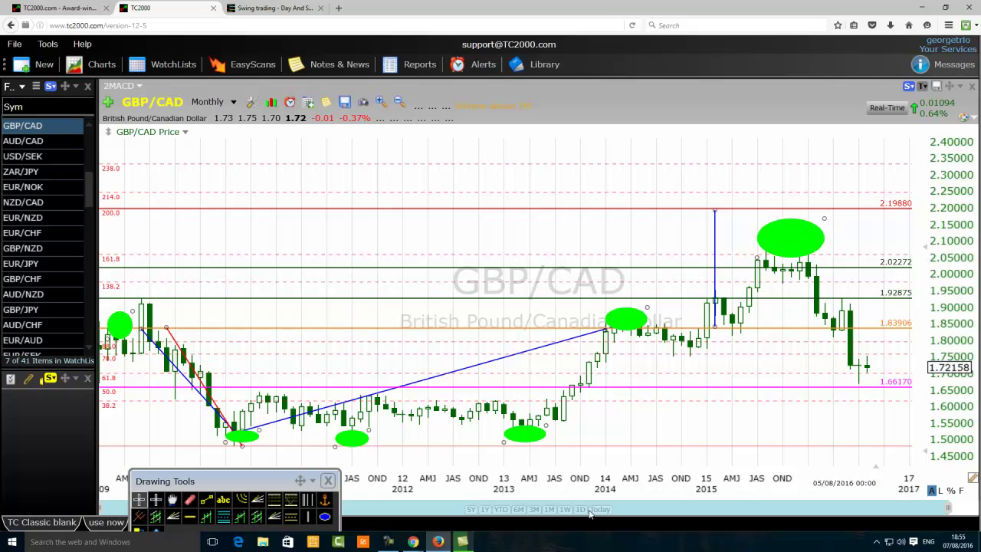
{"action": "left_click", "coordinate": [813, 231]}
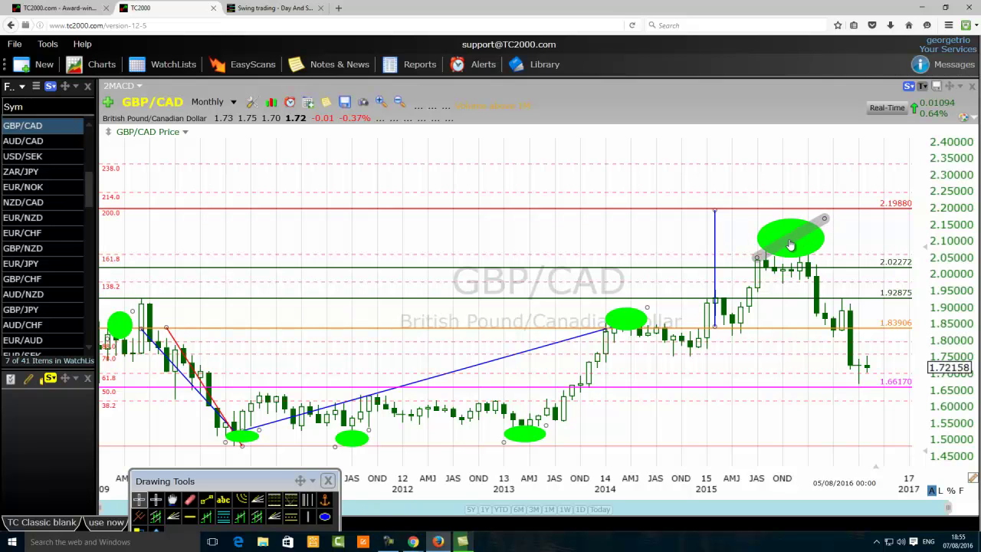
{"action": "right_click", "coordinate": [790, 246]}
{"action": "left_click", "coordinate": [832, 259]}
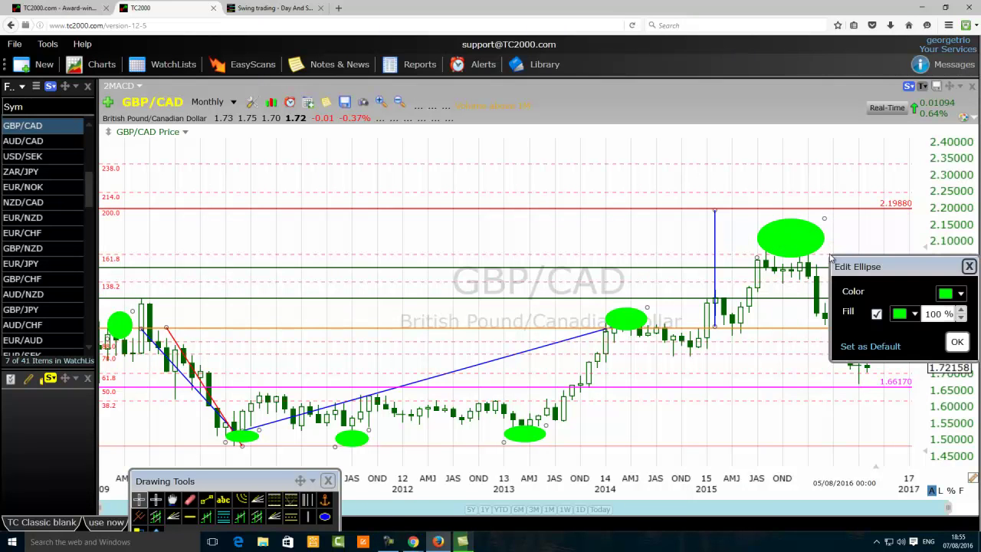
{"action": "left_click", "coordinate": [899, 315]}
{"action": "left_click", "coordinate": [873, 412]}
{"action": "left_click", "coordinate": [958, 341]}
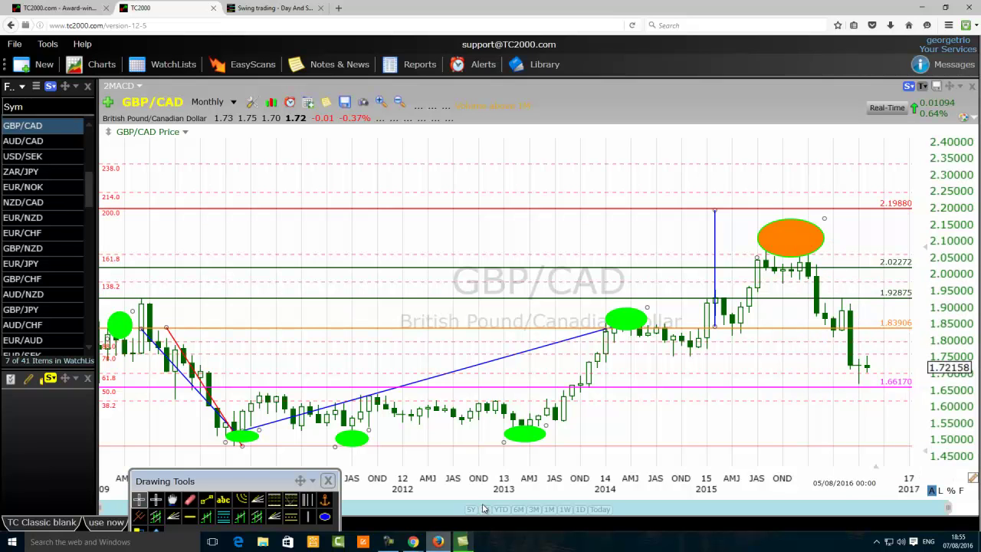
Step: Change the fill of the early 2014 ellipse on the orange line to orange
{"action": "right_click", "coordinate": [627, 323]}
{"action": "left_click", "coordinate": [662, 332]}
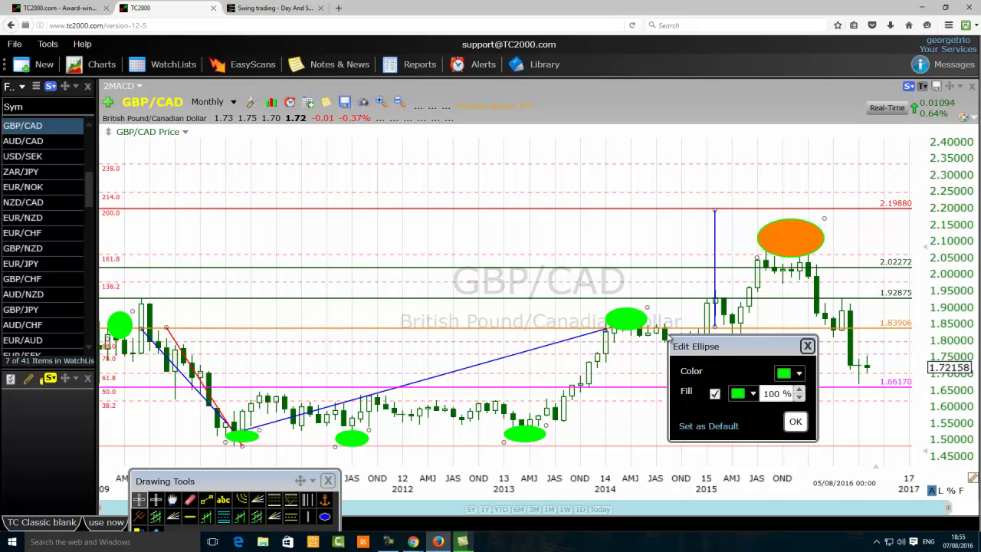
{"action": "left_click", "coordinate": [739, 394]}
{"action": "left_click", "coordinate": [783, 458]}
{"action": "left_click", "coordinate": [795, 422]}
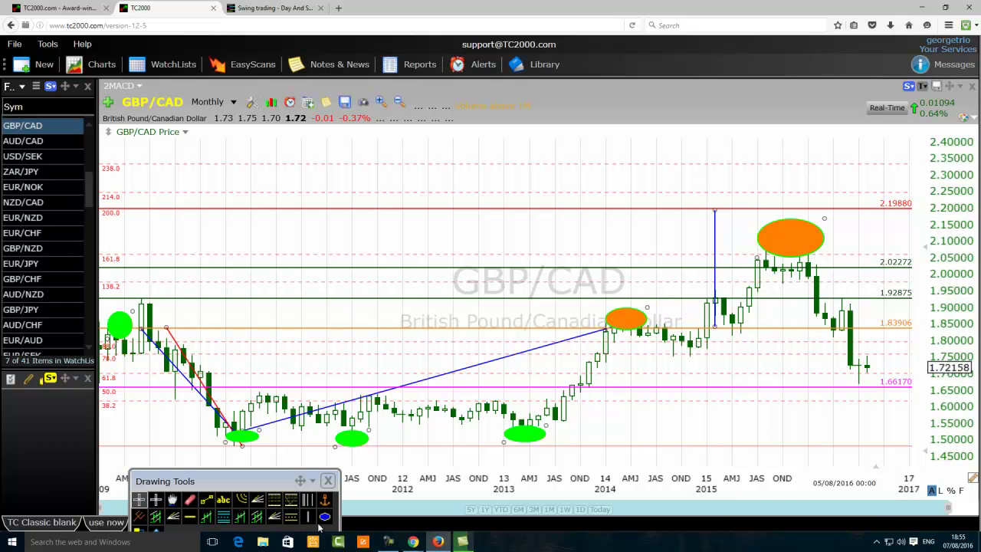
Step: Draw an ellipse over the mid-2016 highs at the 1.929 horizontal line and change that line's color to orange
{"action": "left_click", "coordinate": [325, 516]}
{"action": "left_click_drag", "start_coordinate": [833, 307], "coordinate": [882, 275]}
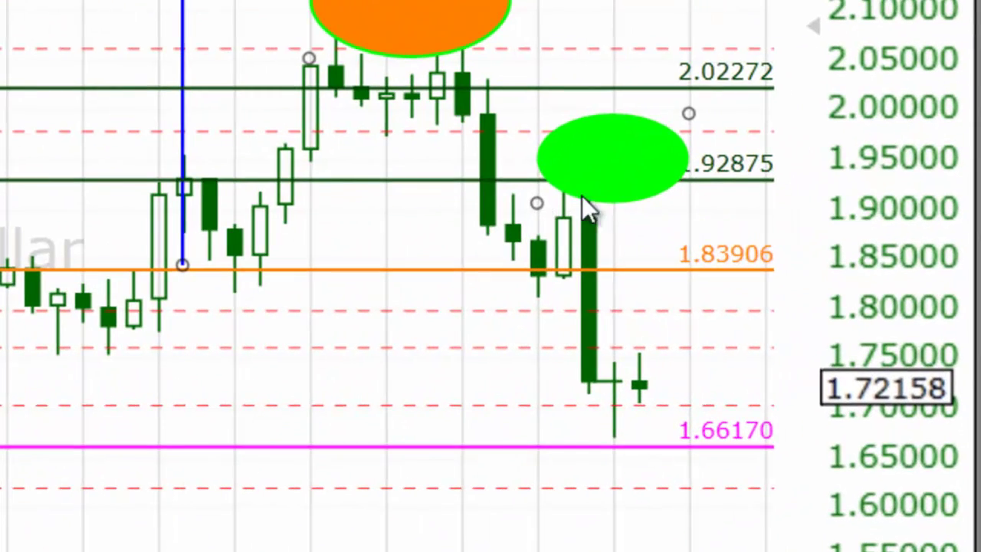
{"action": "right_click", "coordinate": [661, 198]}
{"action": "left_click", "coordinate": [550, 213]}
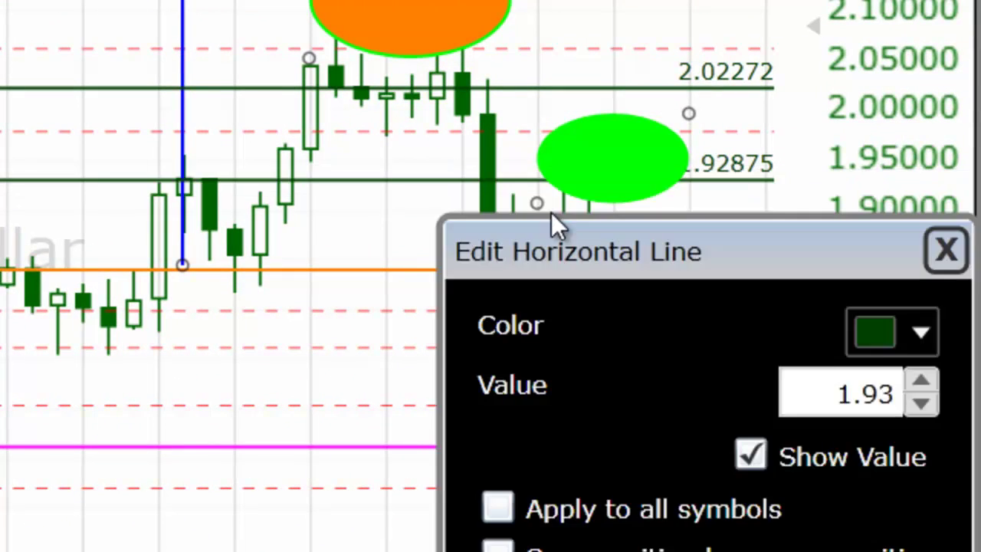
{"action": "left_click", "coordinate": [874, 331]}
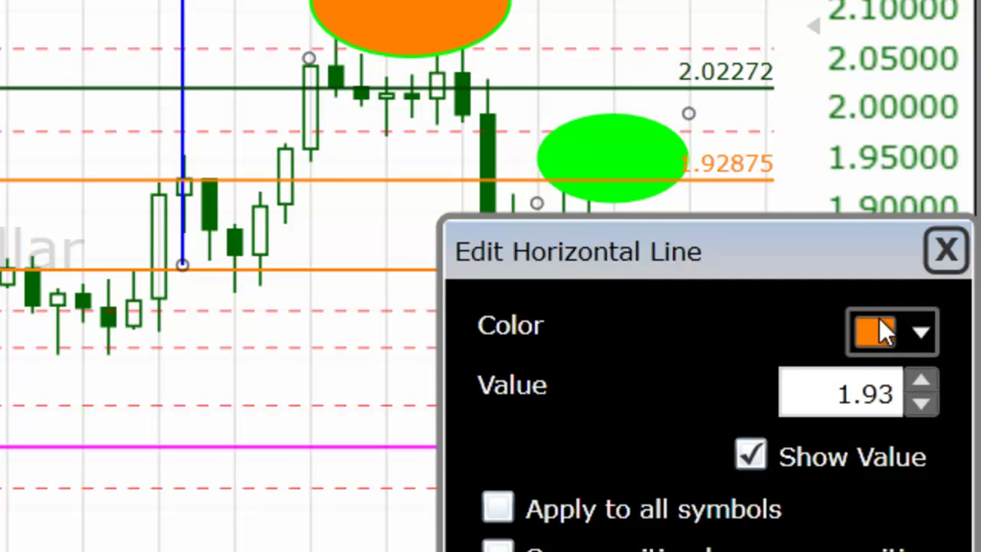
{"action": "key", "text": "Return"}
Step: Change the fill of the mid-2016 ellipse to orange
{"action": "left_click", "coordinate": [613, 160]}
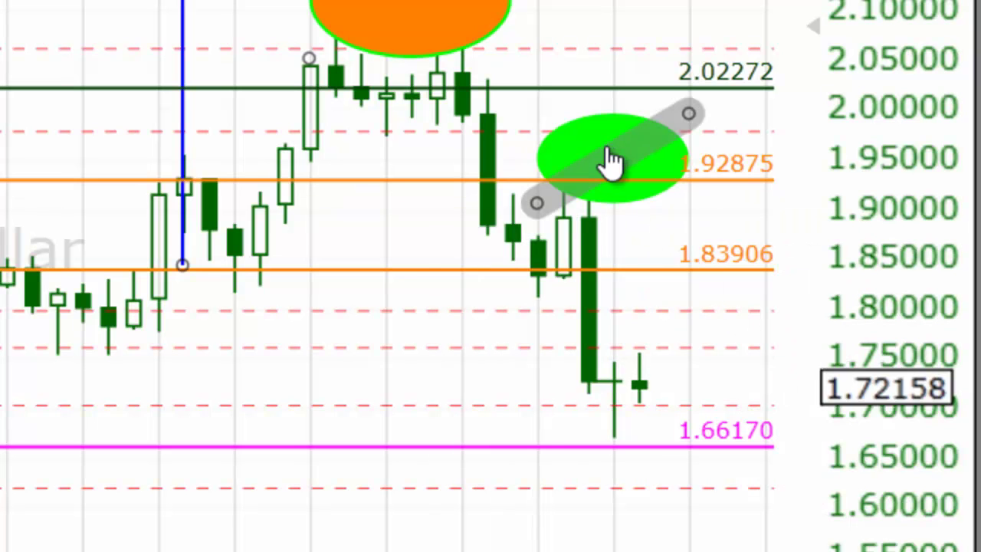
{"action": "right_click", "coordinate": [612, 162]}
{"action": "left_click", "coordinate": [568, 188]}
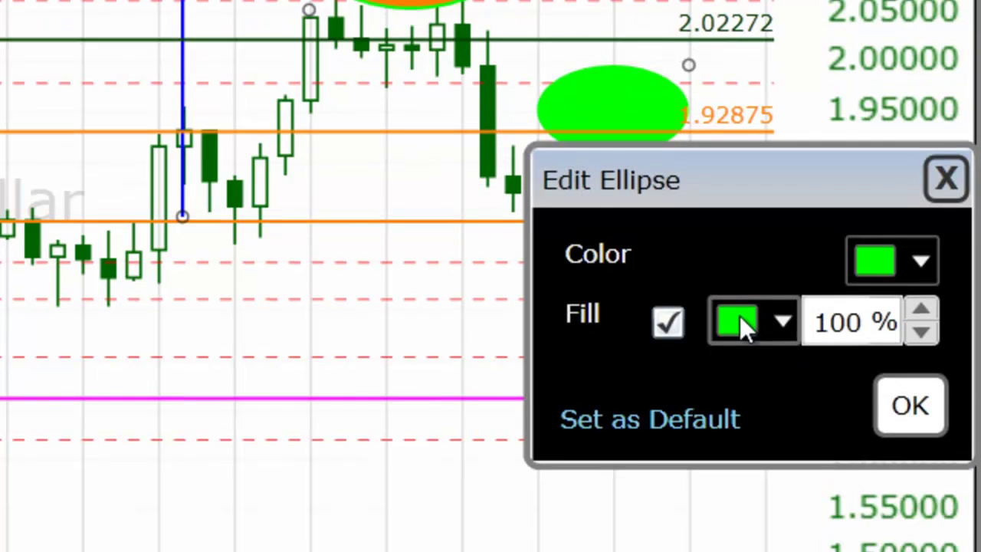
{"action": "left_click", "coordinate": [740, 368]}
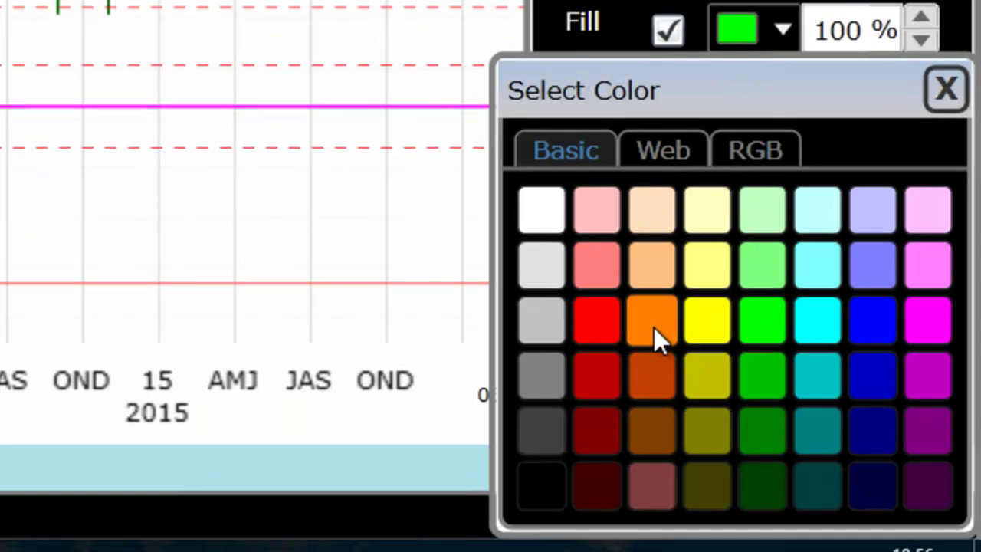
{"action": "left_click", "coordinate": [653, 355]}
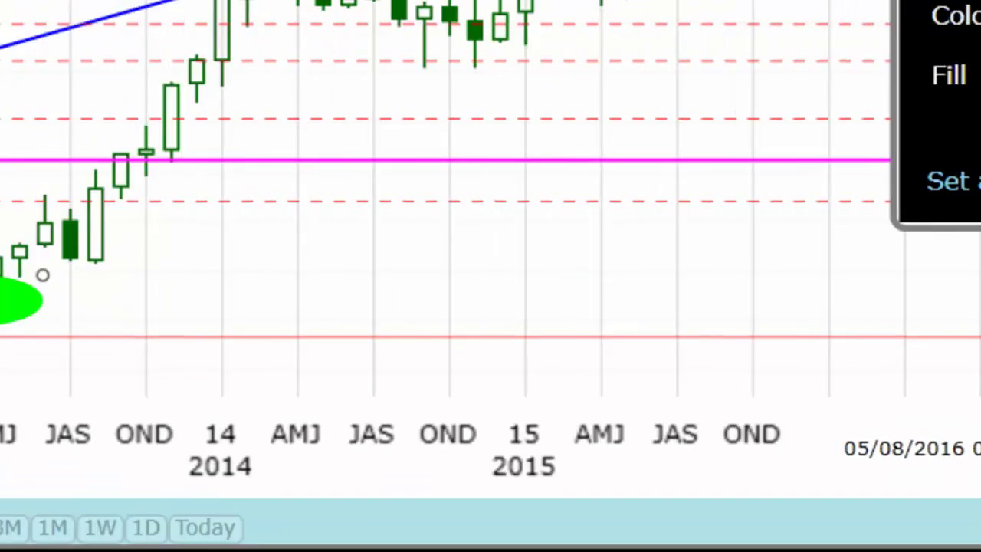
{"action": "left_click", "coordinate": [922, 115]}
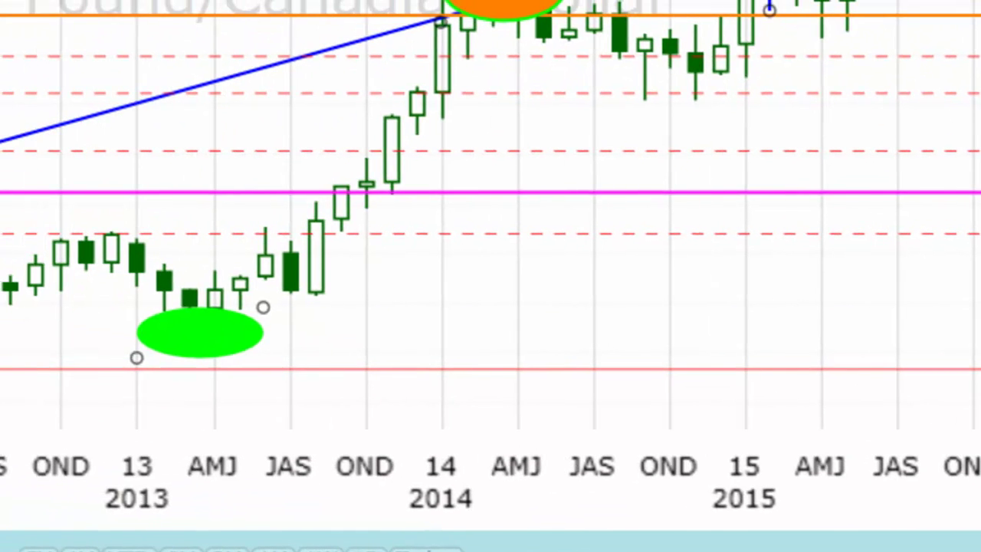
Step: Draw a vertical trend line from the late 2015 highs to the 1.839 line, move it below that line, and place a horizontal line at its lower end, about 1.598
{"action": "mouse_move", "coordinate": [498, 14]}
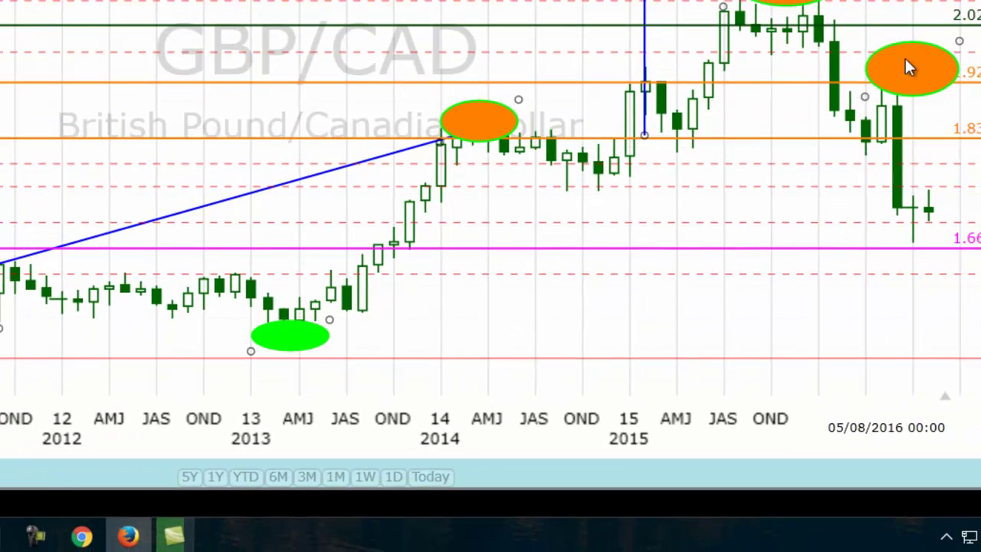
{"action": "left_click", "coordinate": [919, 76]}
{"action": "mouse_move", "coordinate": [740, 5]}
{"action": "left_mouse_down"}
{"action": "mouse_move", "coordinate": [725, 113]}
{"action": "mouse_move", "coordinate": [738, 137]}
{"action": "left_mouse_up"}
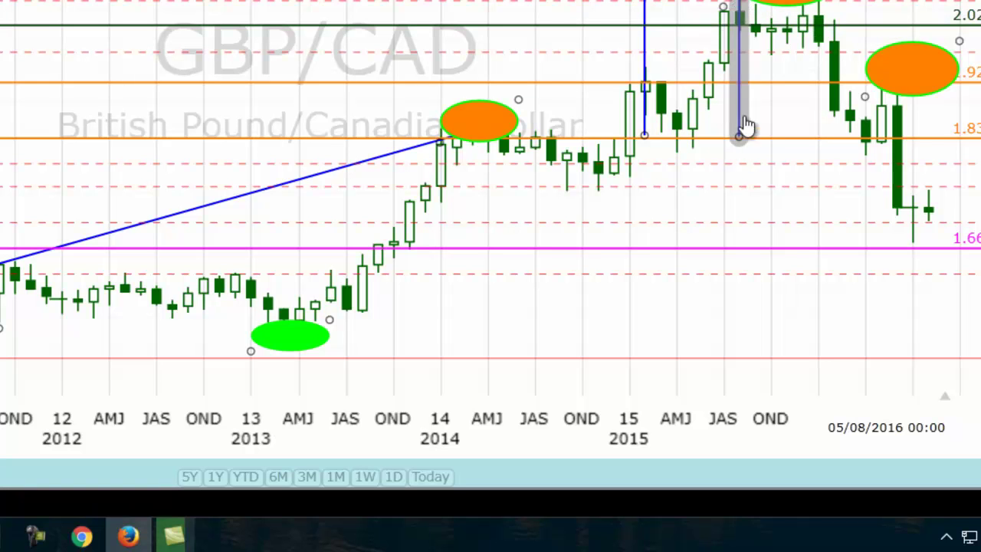
{"action": "left_click_drag", "start_coordinate": [742, 73], "coordinate": [747, 222]}
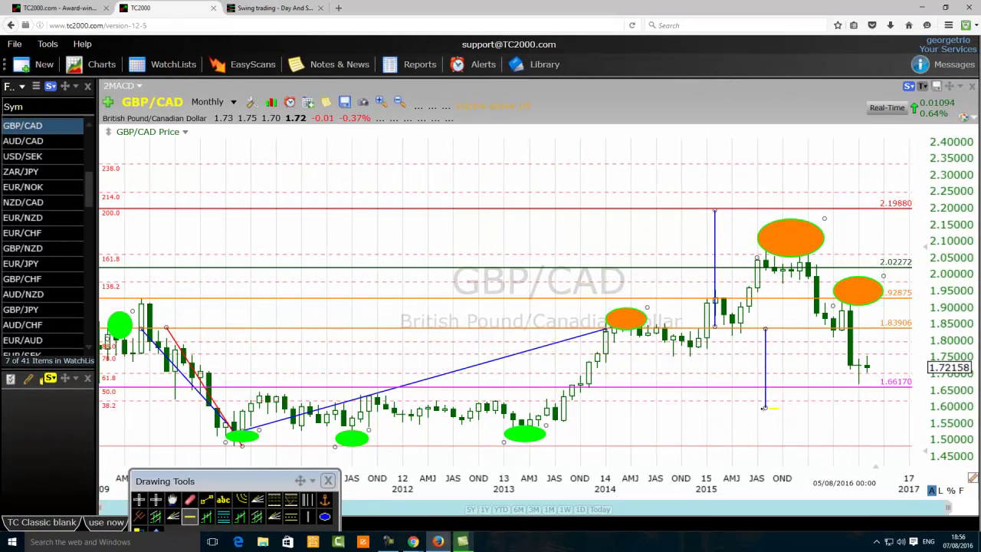
{"action": "left_click", "coordinate": [756, 394]}
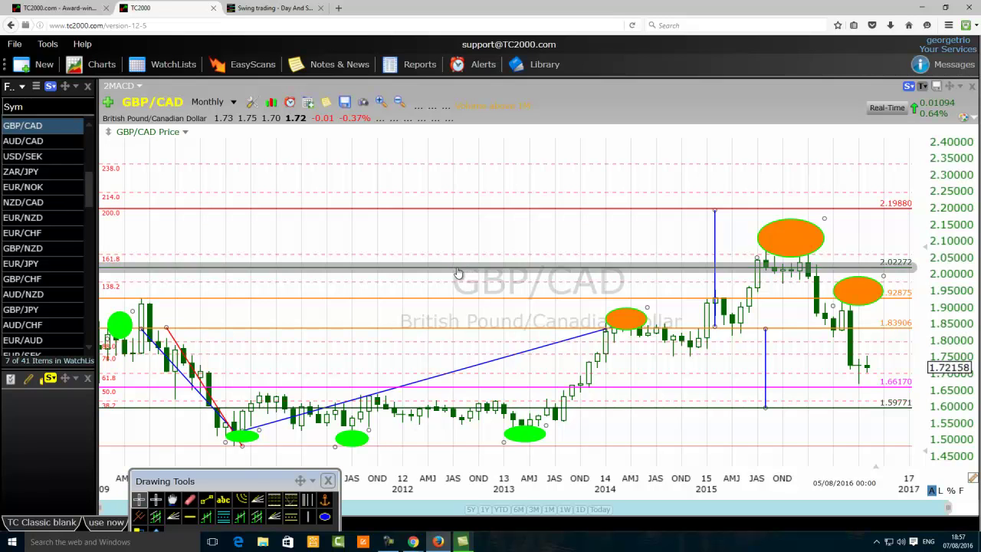
Step: Draw a rising trend line from the April 2013 low at about 1.516, under the 2015 lows, to about 2.049 at December 2016
{"action": "left_click", "coordinate": [205, 500]}
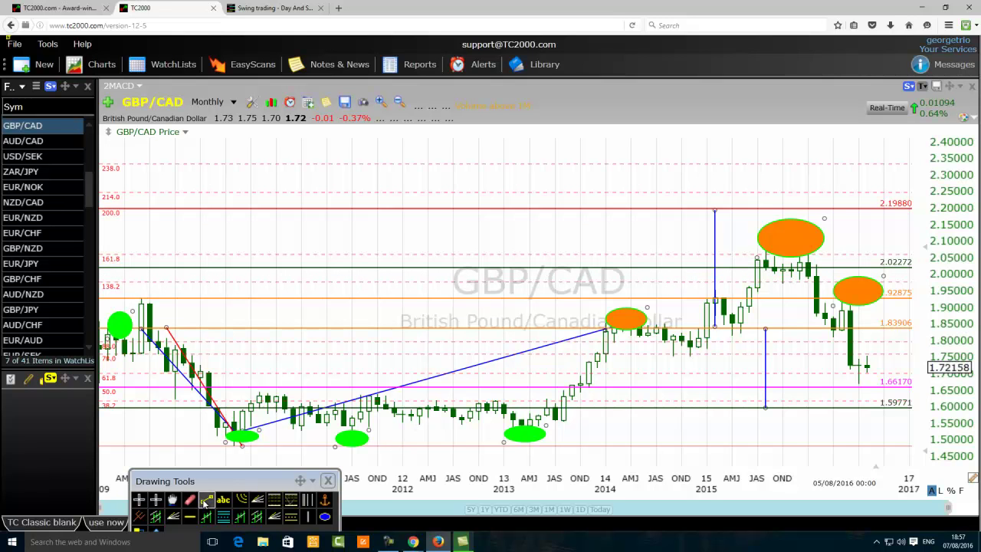
{"action": "left_click_drag", "start_coordinate": [518, 434], "coordinate": [900, 256]}
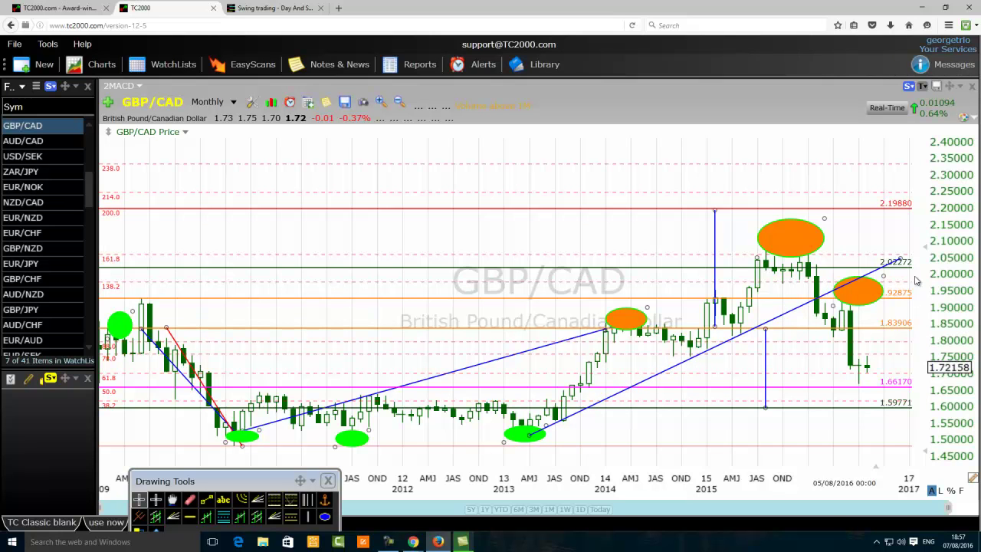
{"action": "mouse_move", "coordinate": [826, 299]}
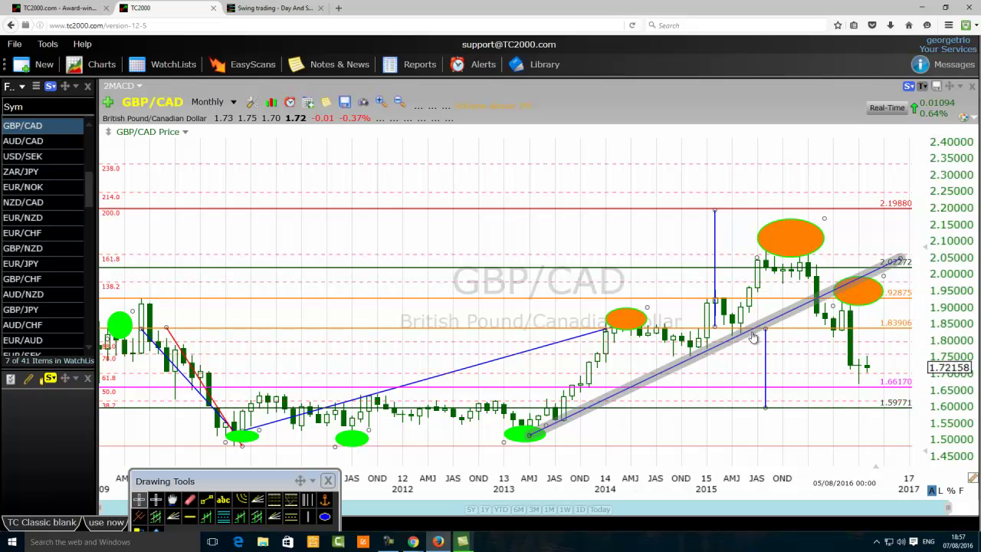
{"action": "mouse_move", "coordinate": [755, 331]}
{"action": "mouse_move", "coordinate": [817, 301]}
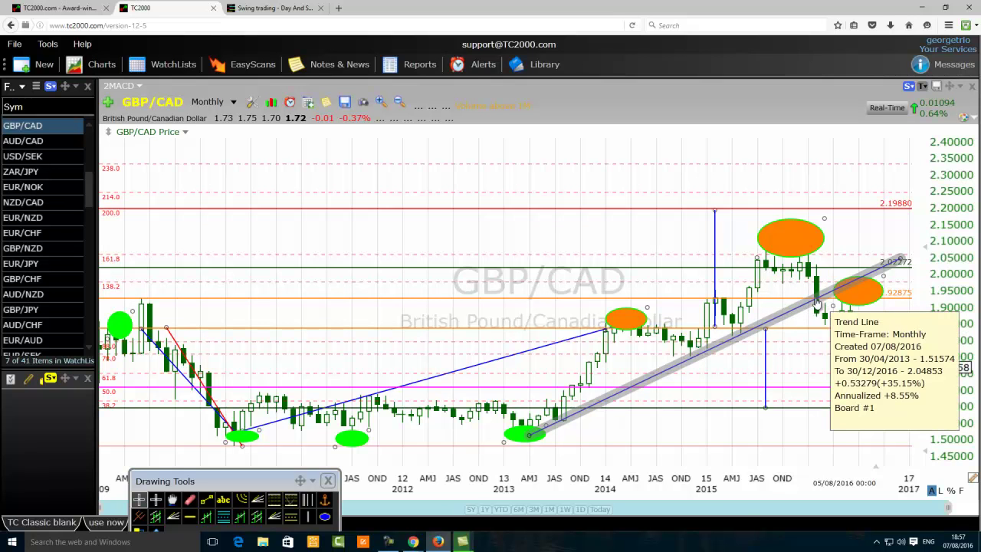
{"action": "mouse_move", "coordinate": [388, 541]}
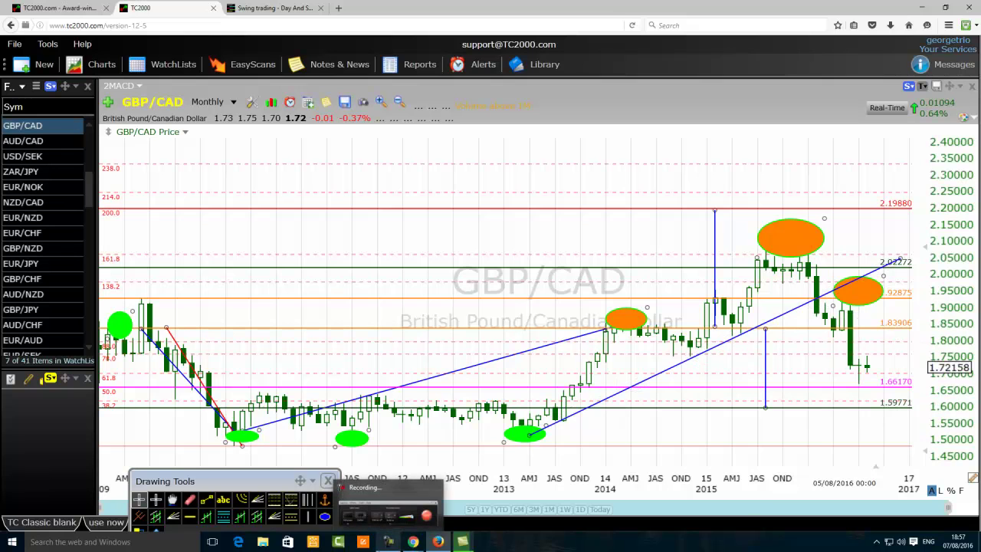